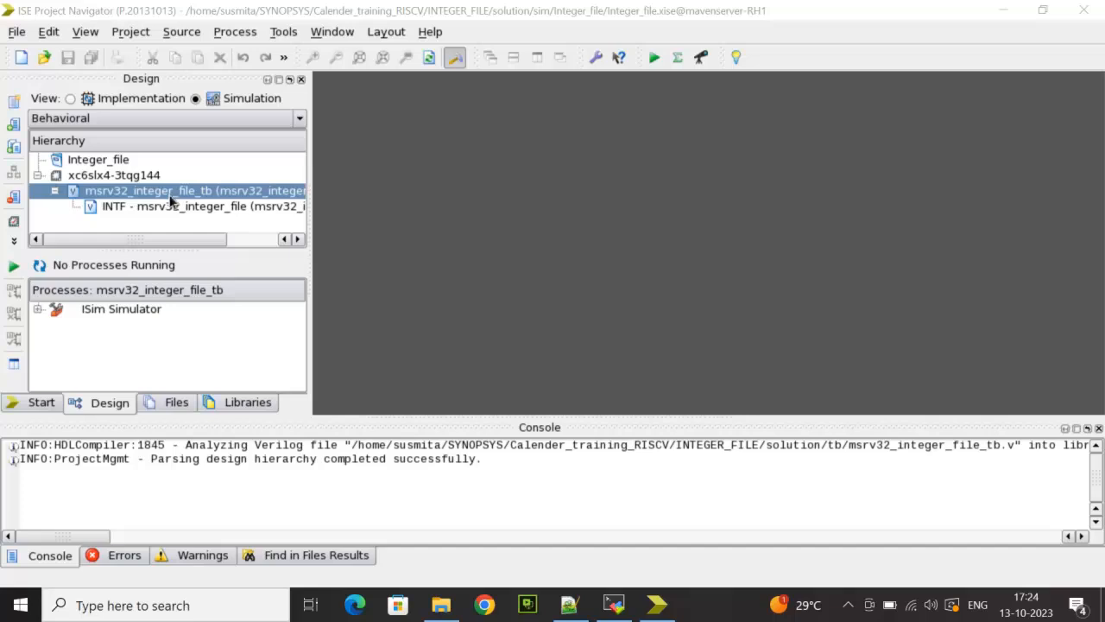
- Expand the ISim Simulator processes and bring up the options for Simulate Behavioral Model
click(38, 313)
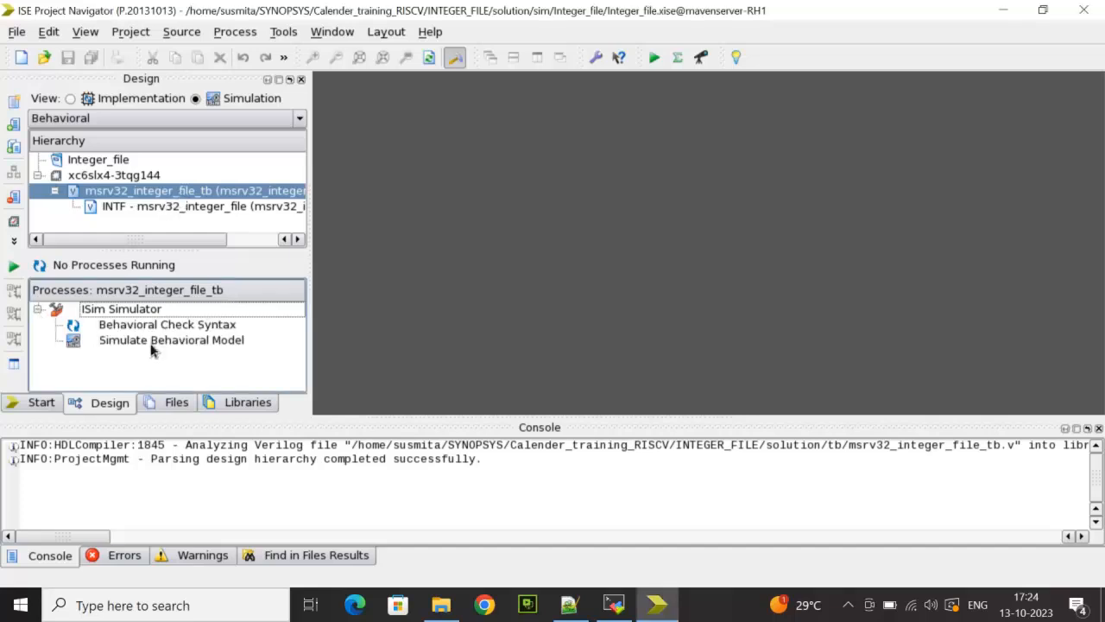
click(151, 342)
right_click(151, 345)
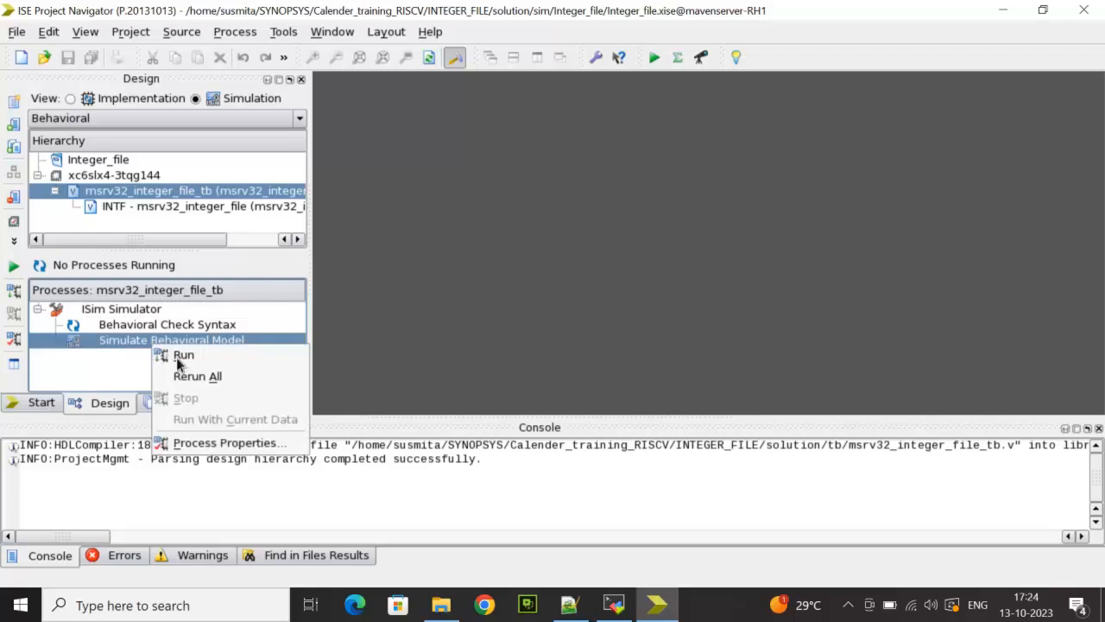
- Run the behavioral simulation, list the INTF instance's signals and show the Default.wcfg waveform
click(183, 356)
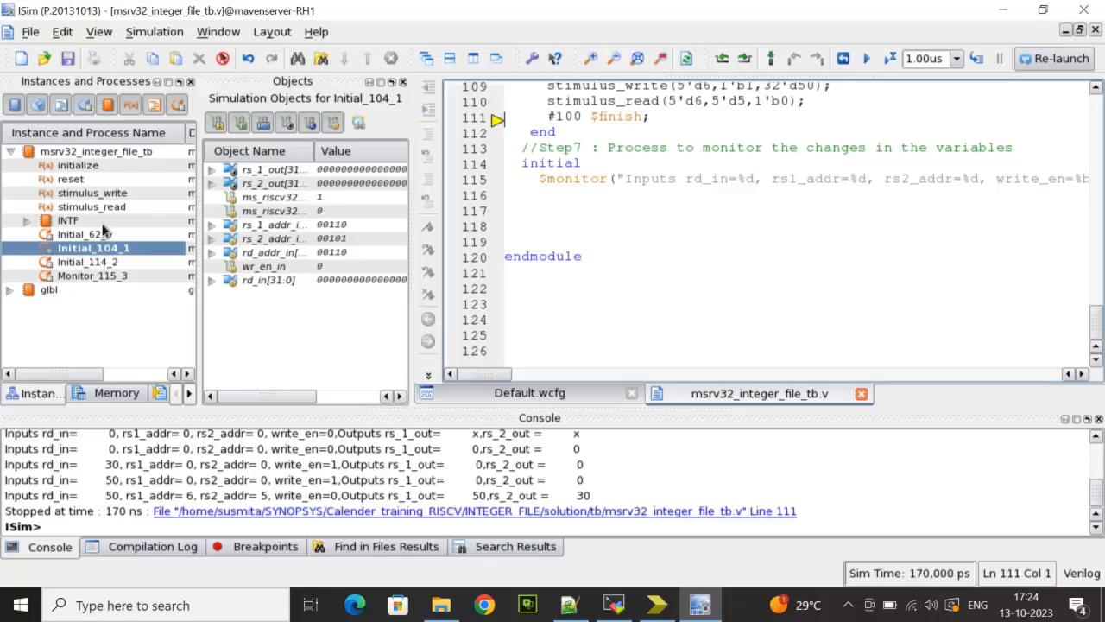
click(84, 153)
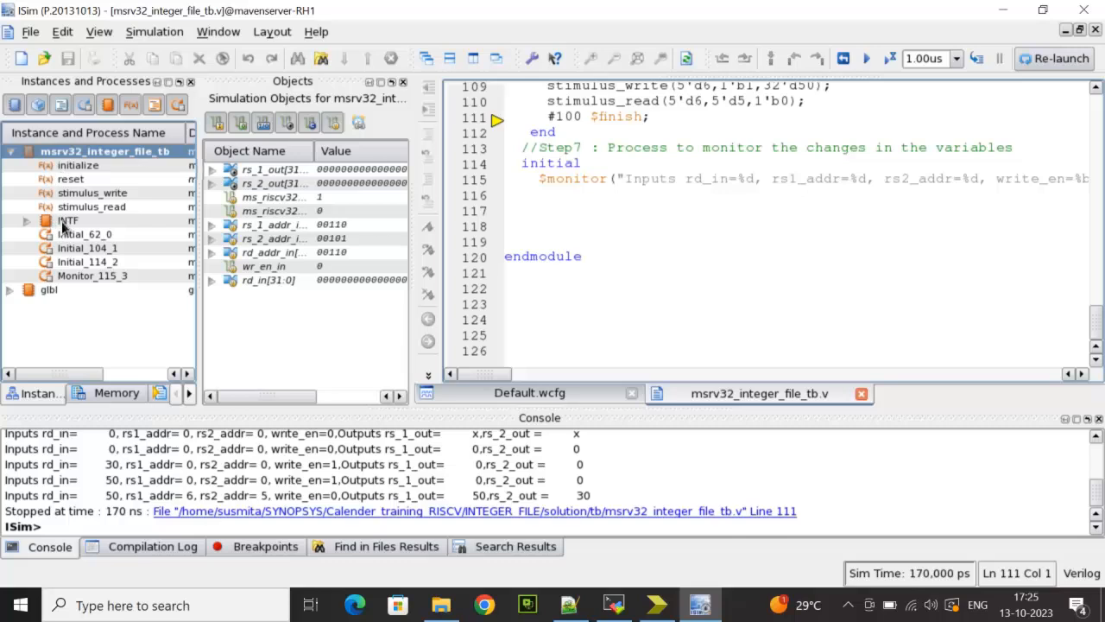
click(62, 223)
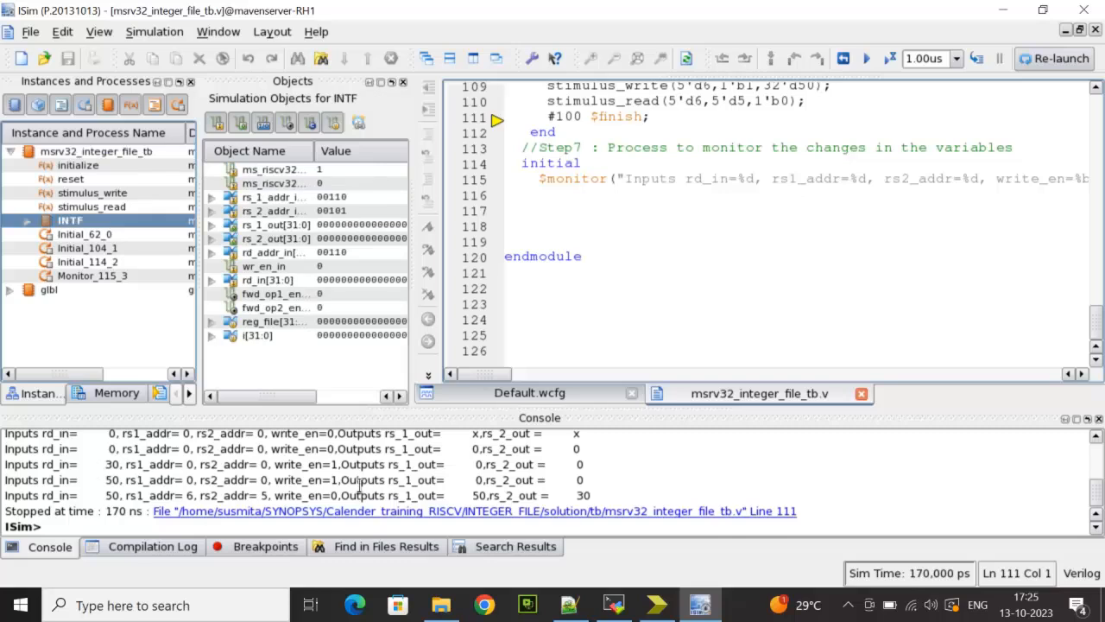
click(538, 395)
- Float the waveform into its own window and zoom out until the whole run is visible in ns
right_click(537, 395)
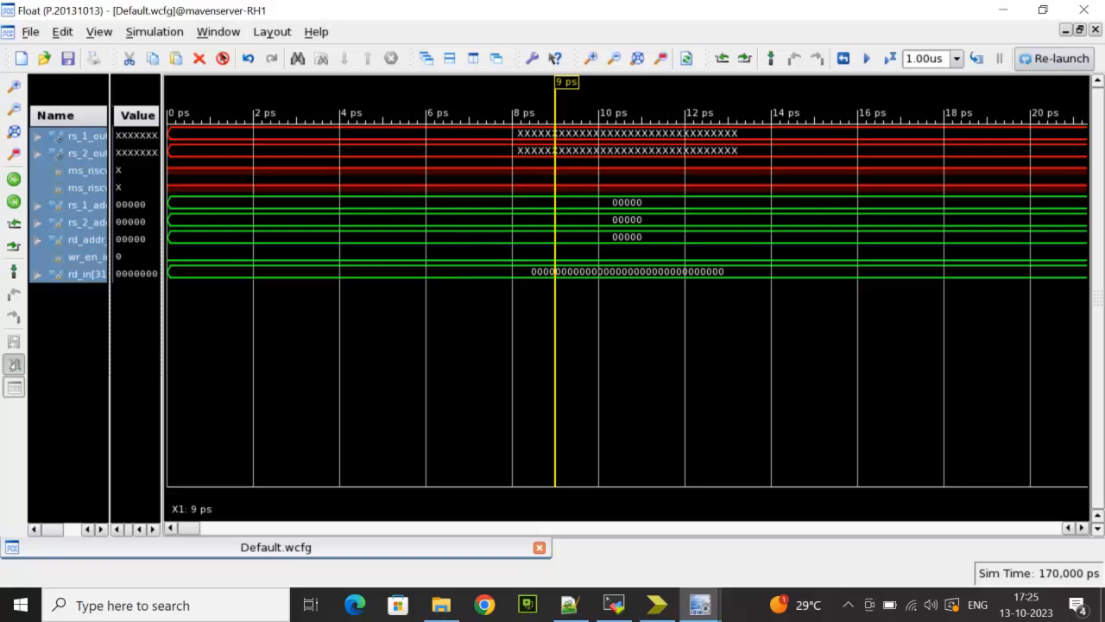
click(614, 57)
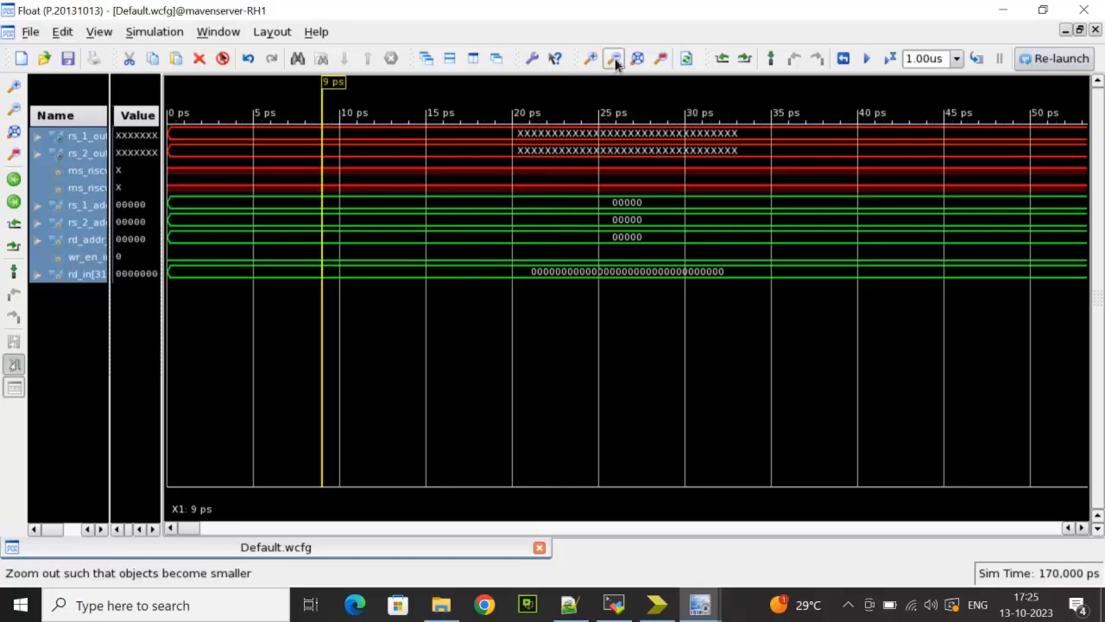
click(615, 58)
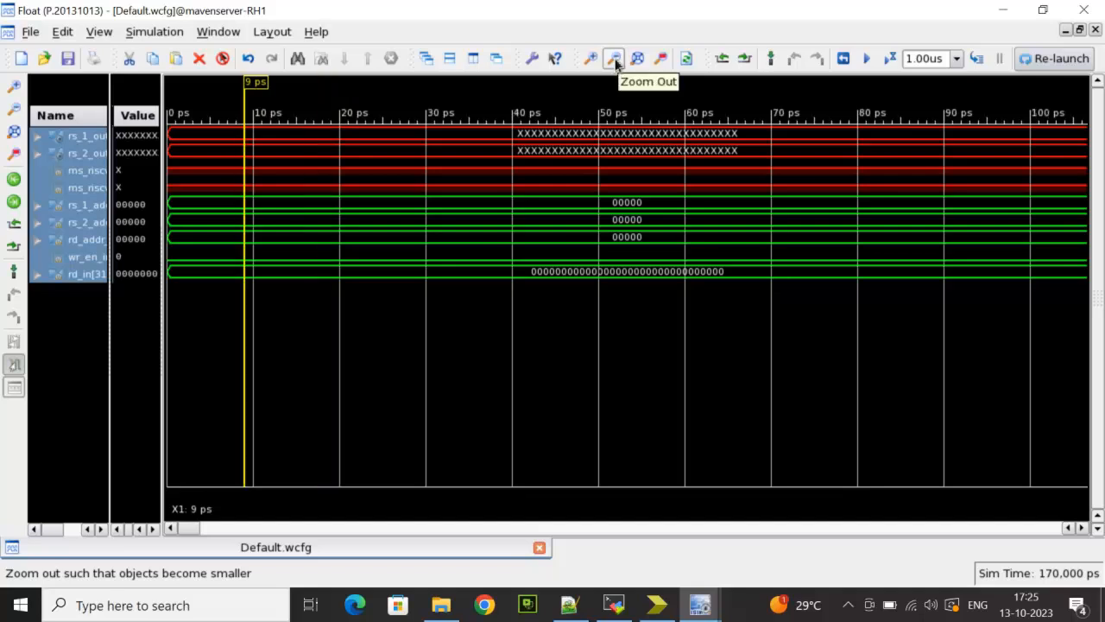
click(615, 58)
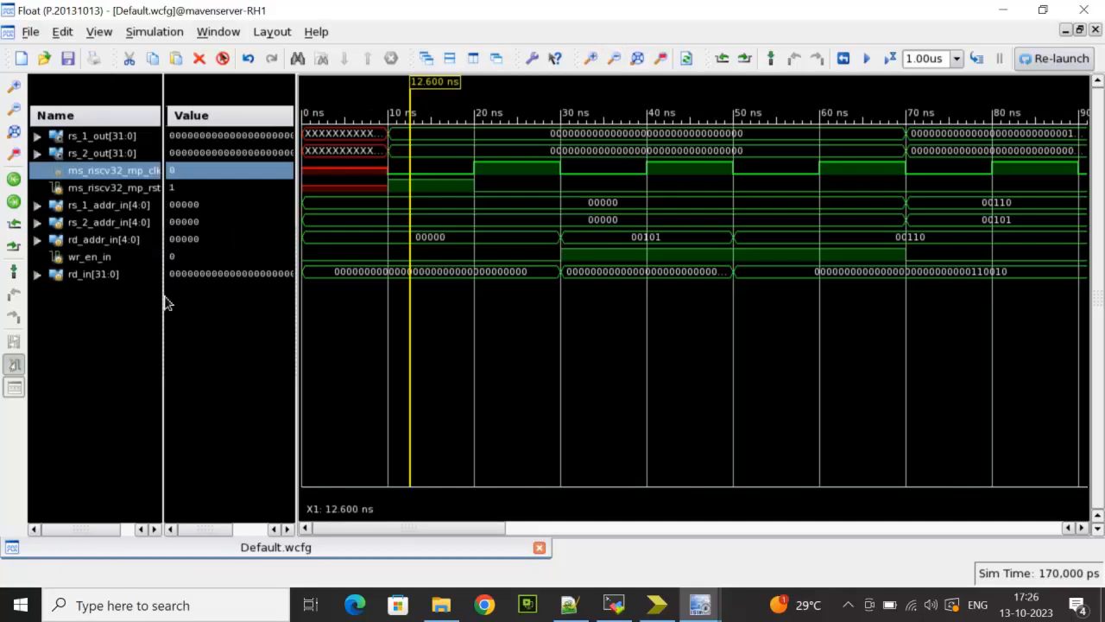
- Widen the Name column and reorder signals so clk_in, rst_in and wr_en_in lead the list
drag(163, 275, 223, 276)
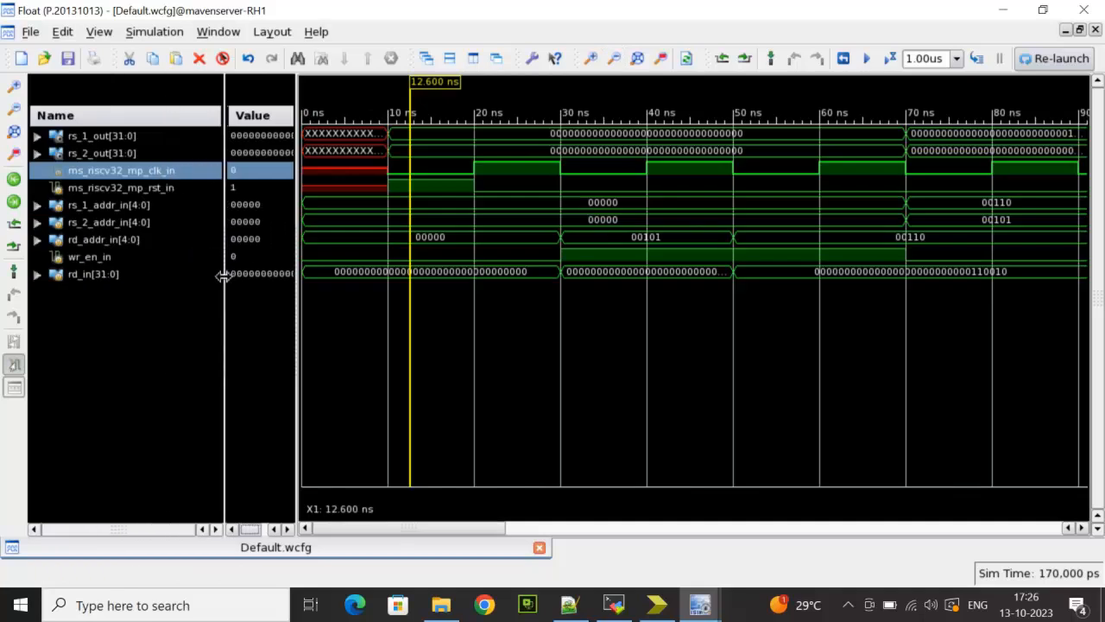
click(553, 257)
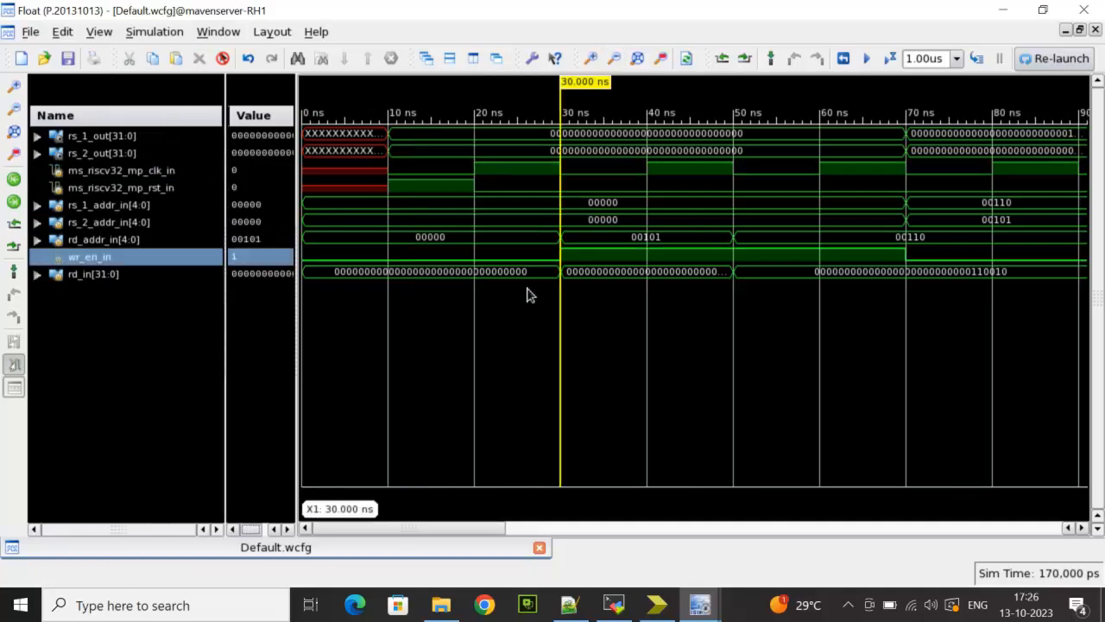
click(143, 172)
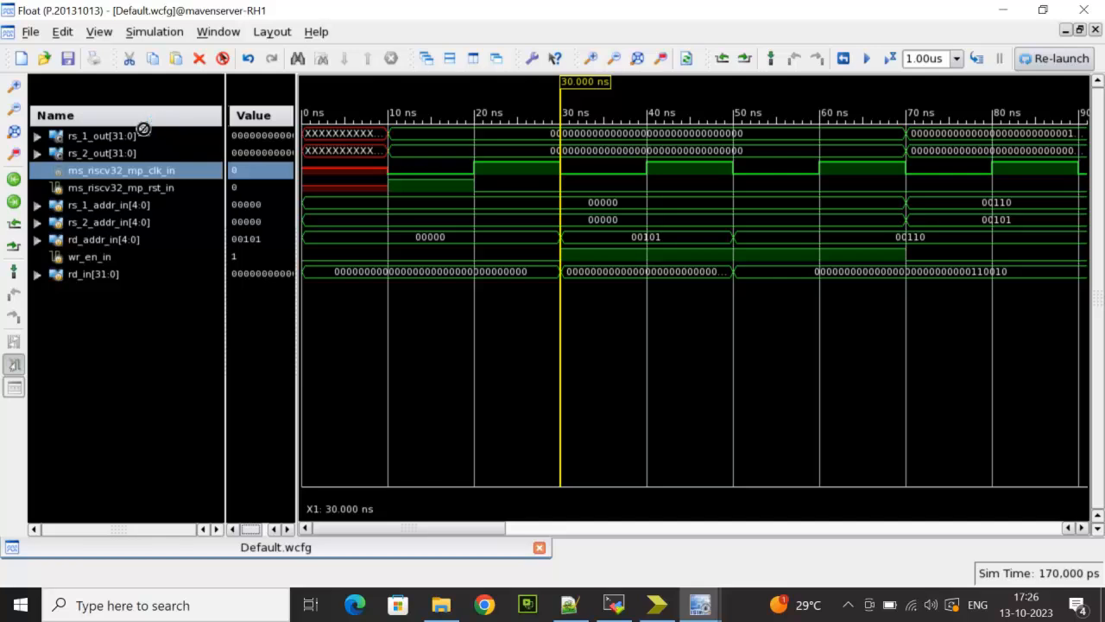
drag(143, 128, 143, 129)
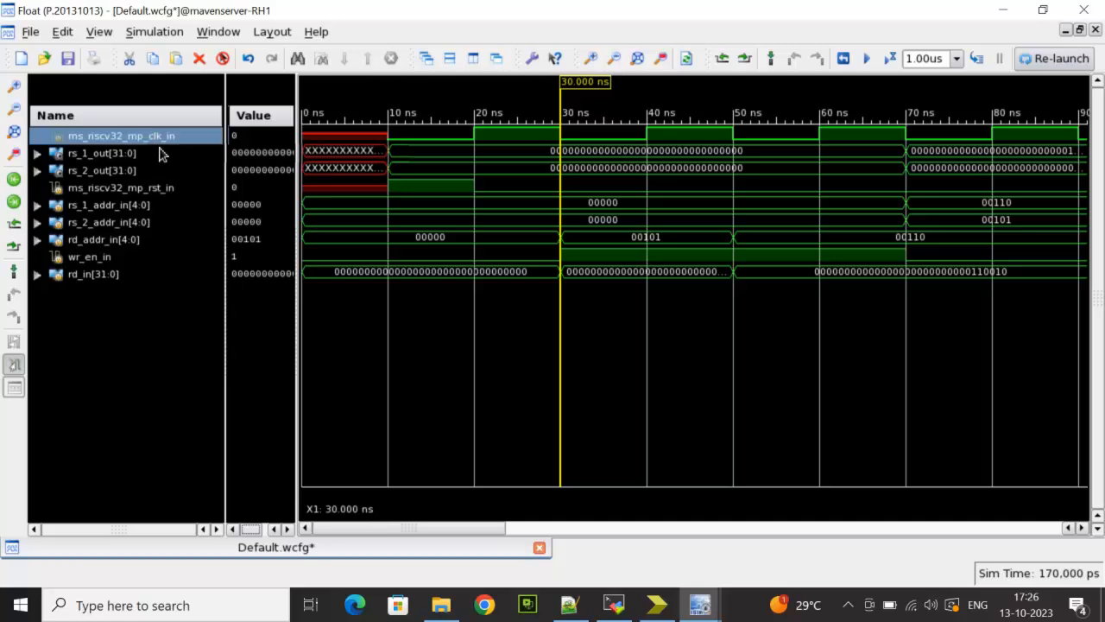
key(Down)
key(Down)
key(Down)
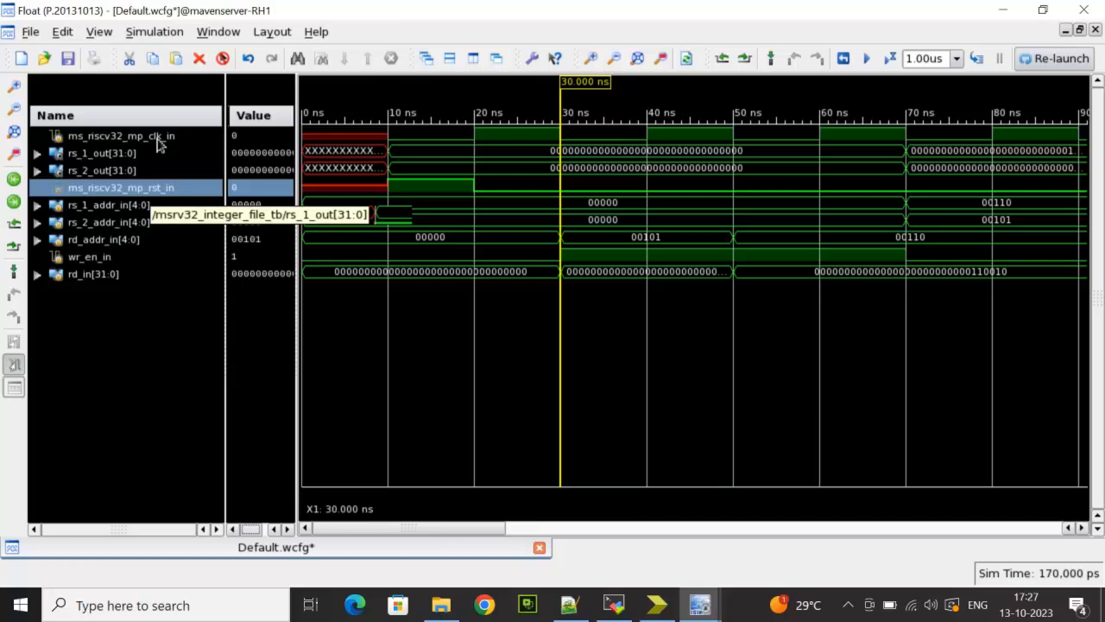
key(ctrl+x)
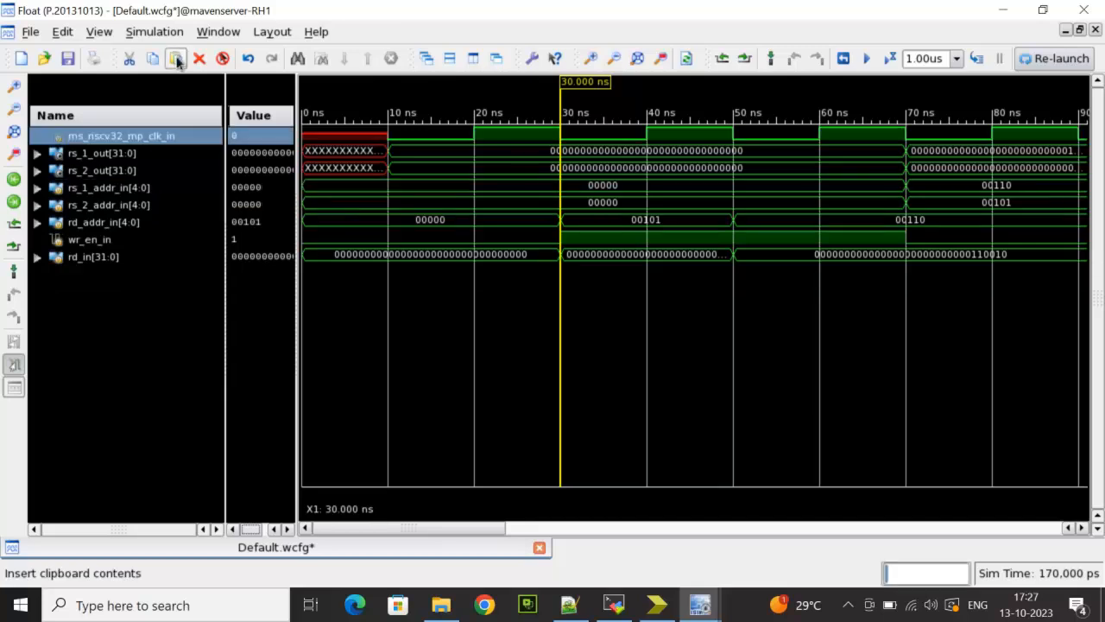
click(177, 58)
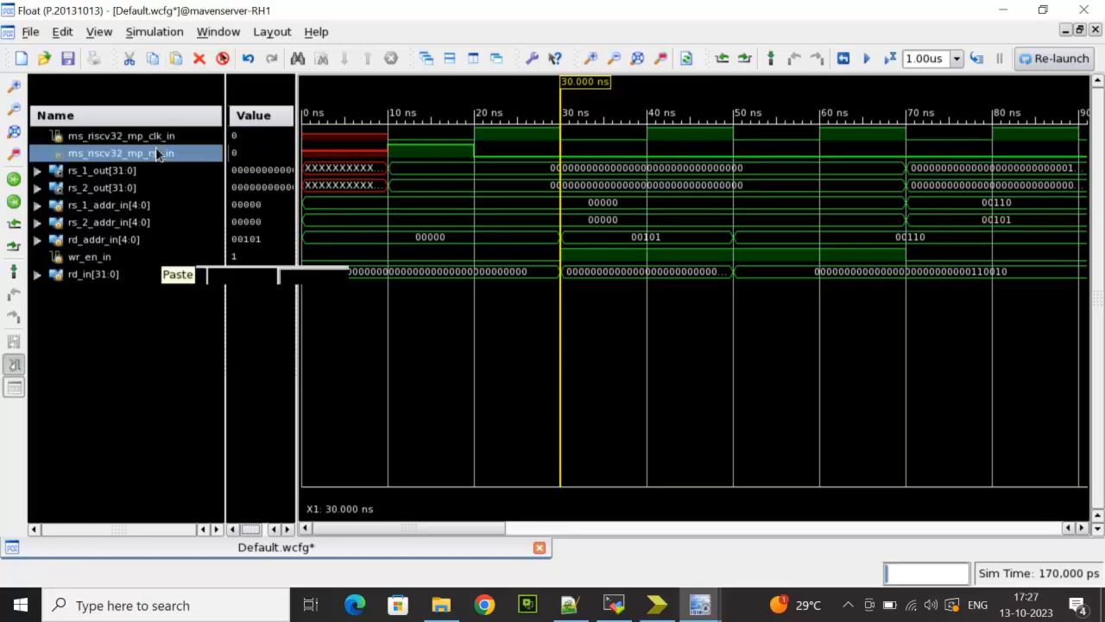
click(117, 257)
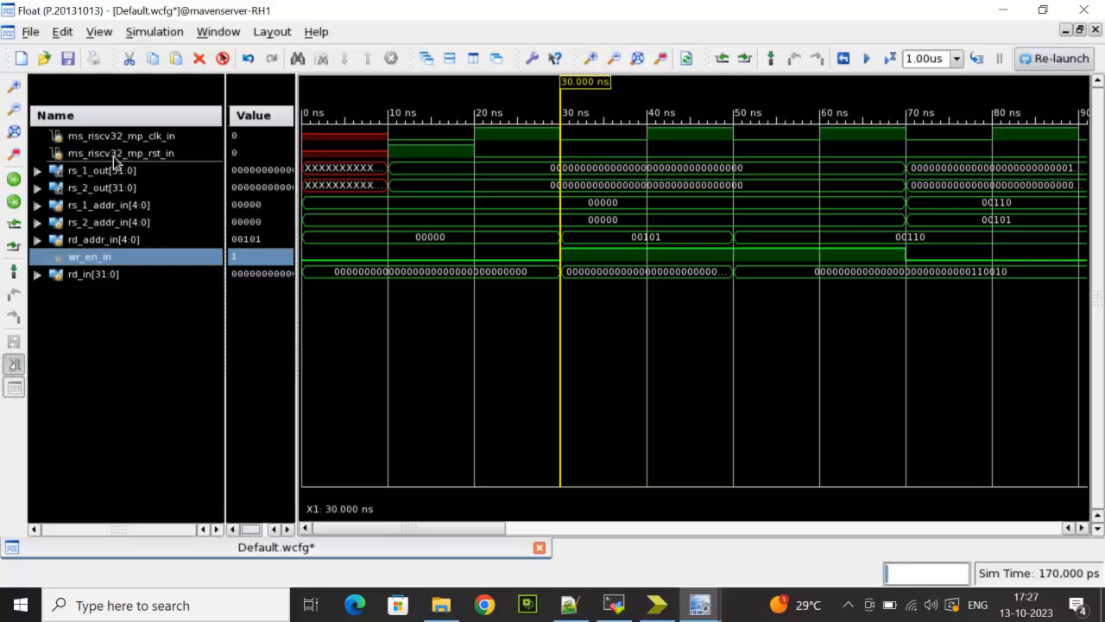
drag(113, 158, 113, 156)
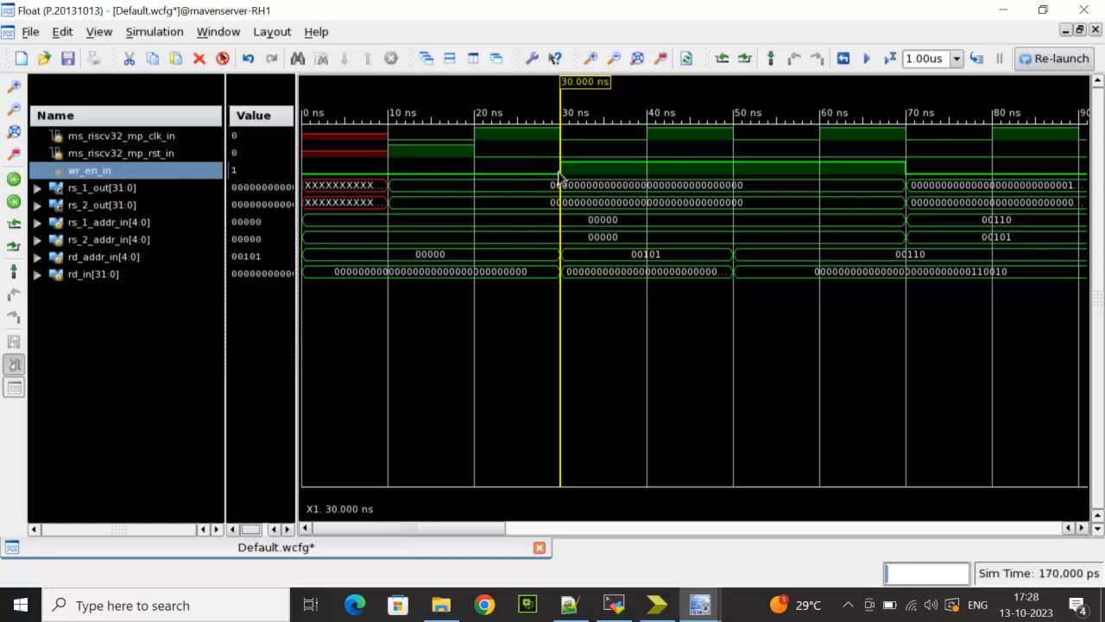
- Mark 40 ns and display rd_in[31:0] in unsigned decimal
click(651, 136)
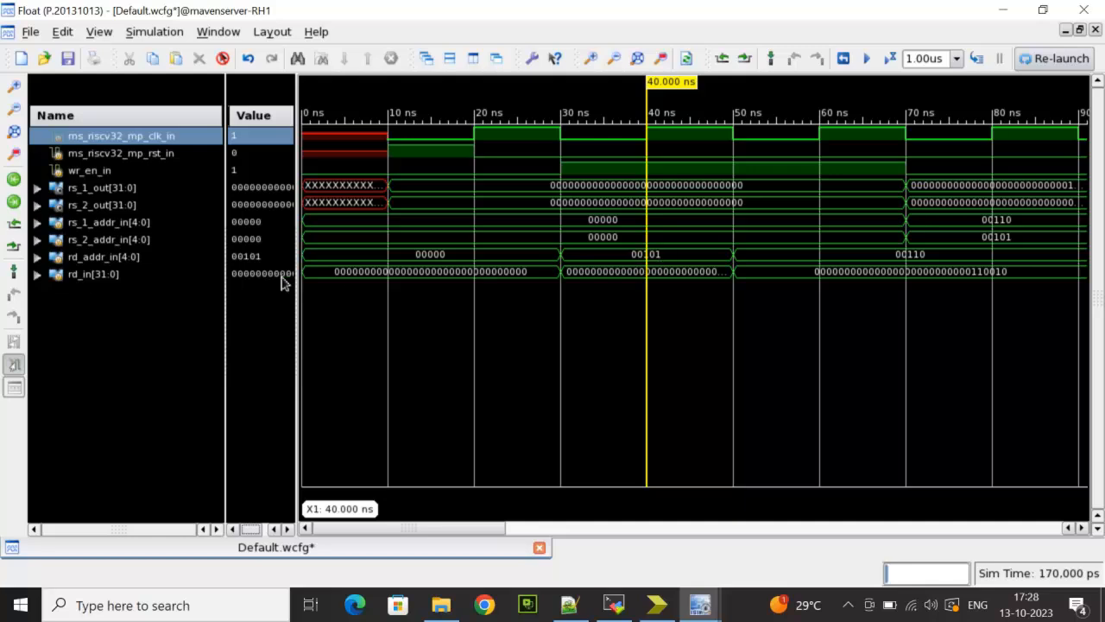
click(118, 277)
right_click(119, 276)
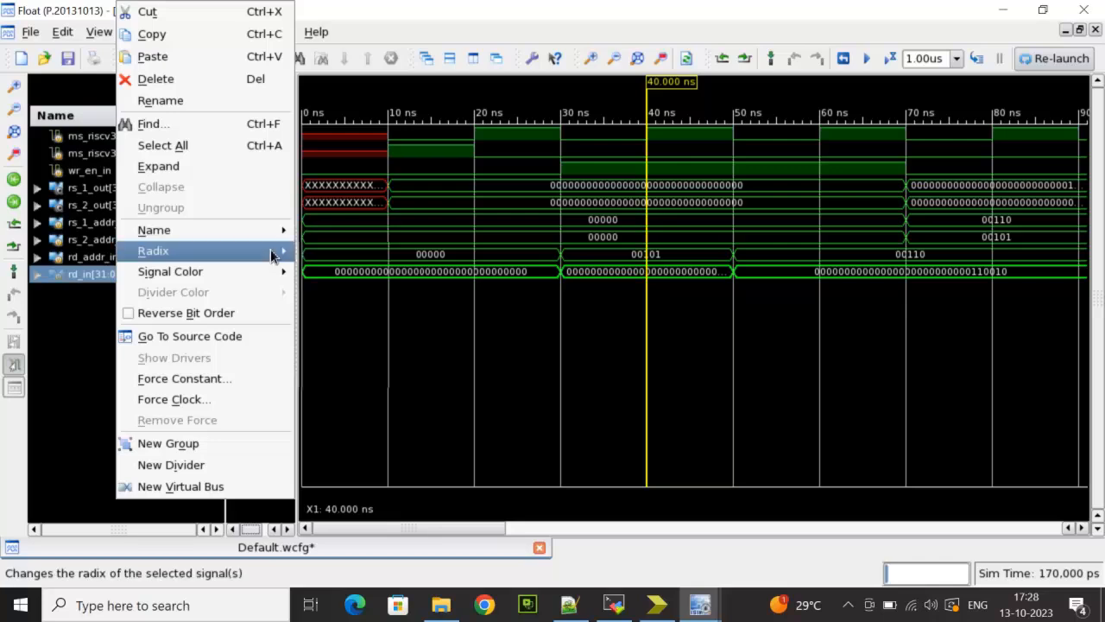
mouse_move(153, 251)
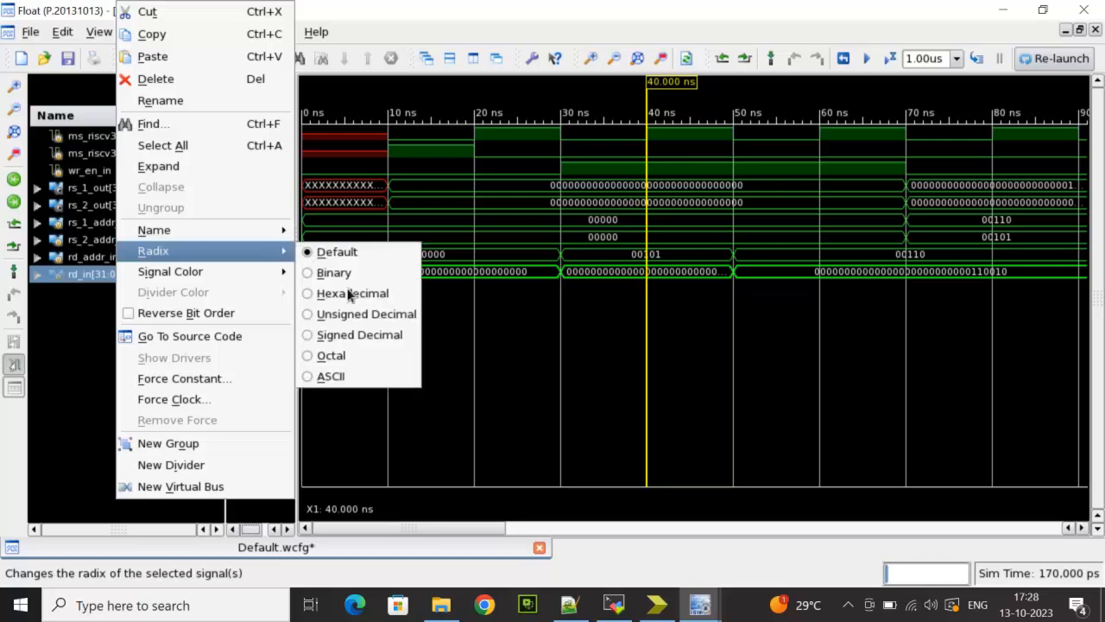
click(309, 314)
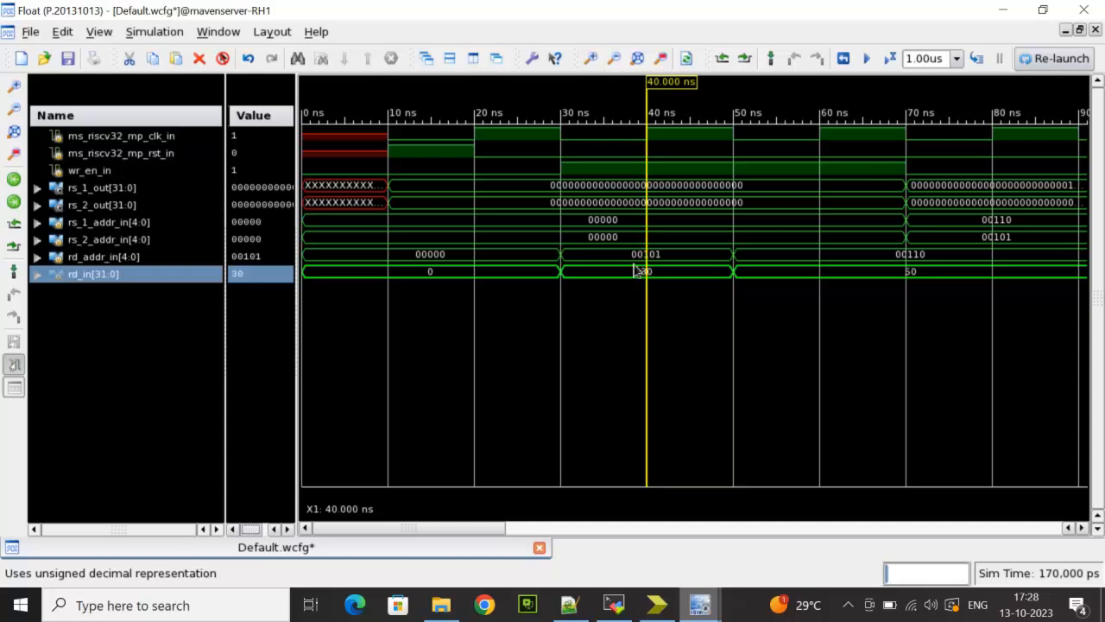
mouse_move(699, 605)
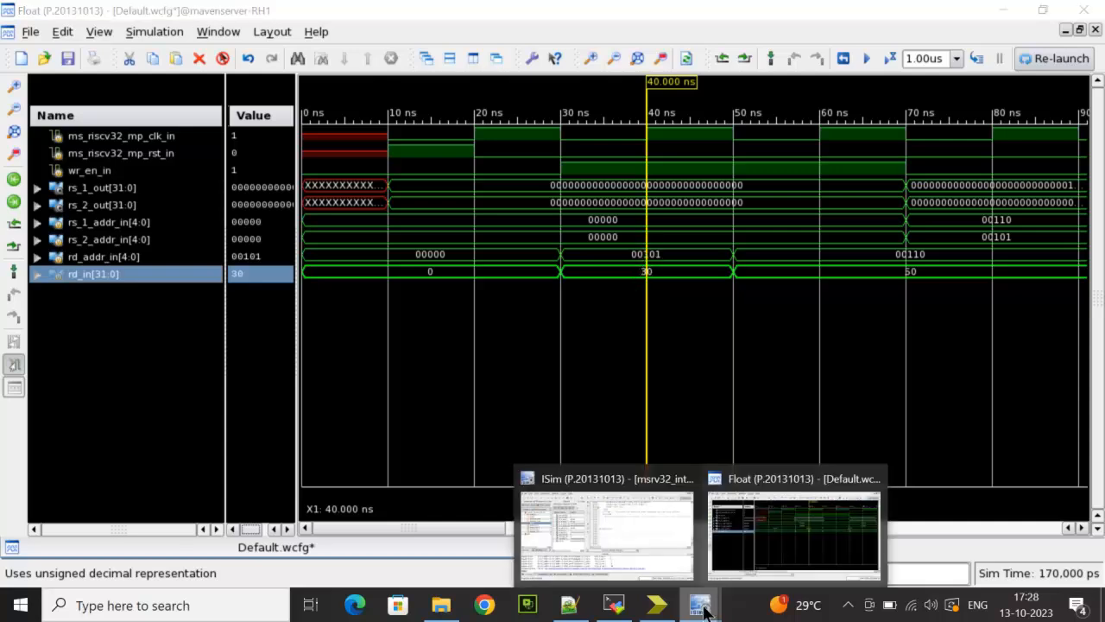
- Add the reg_file register array from the Objects panel to the wave window
click(655, 534)
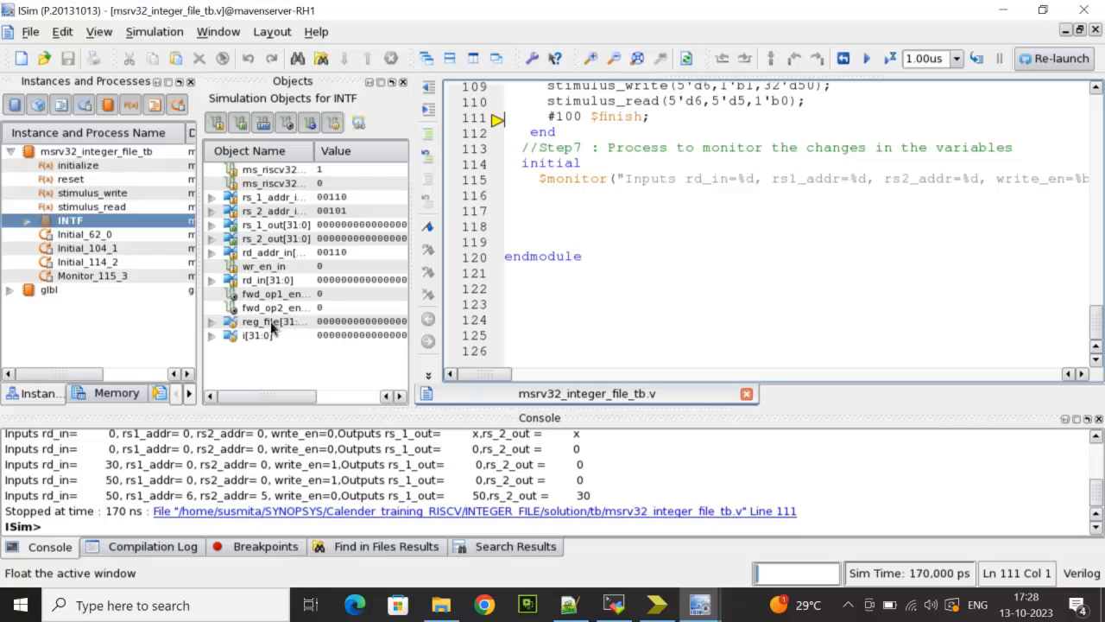
click(251, 327)
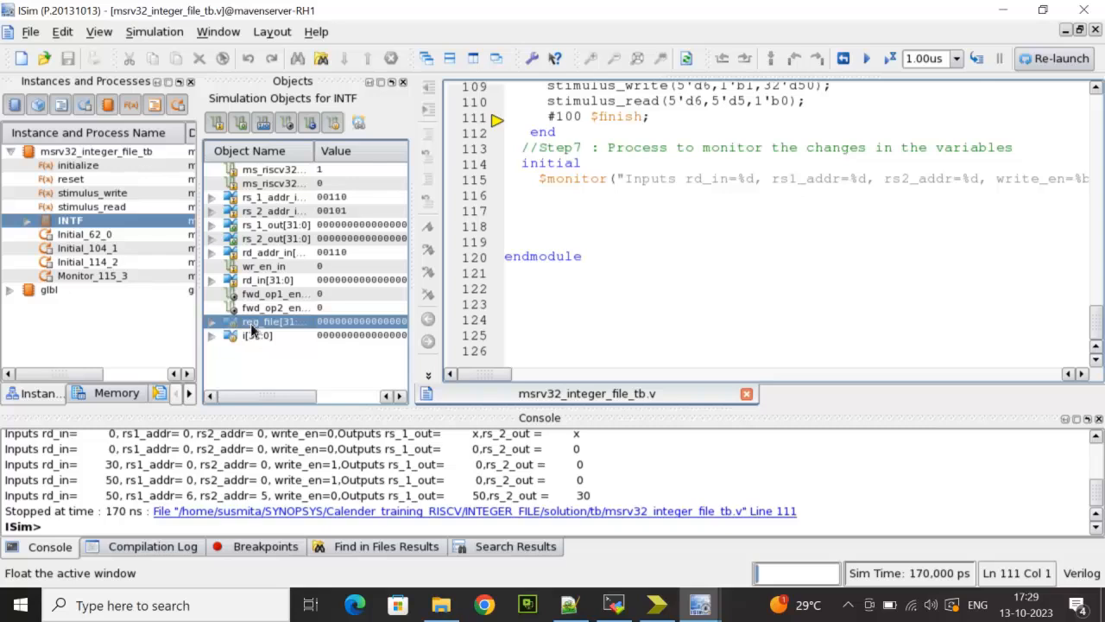
right_click(252, 328)
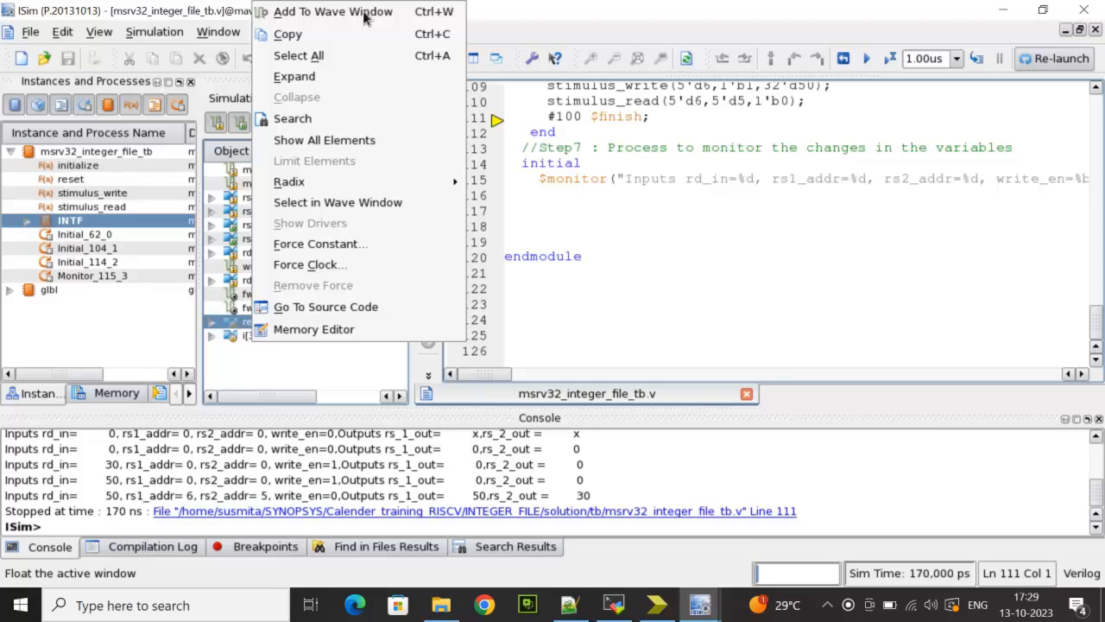
click(364, 16)
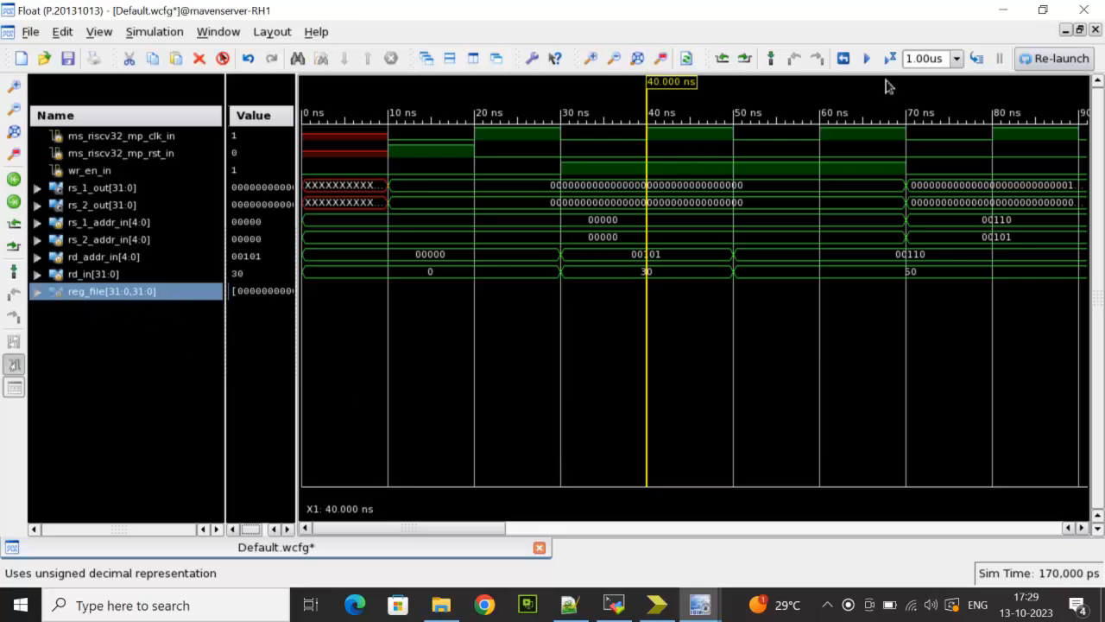
- Re-launch the simulation past the save prompt and mark 40 ns in the waveform
click(1056, 55)
click(543, 292)
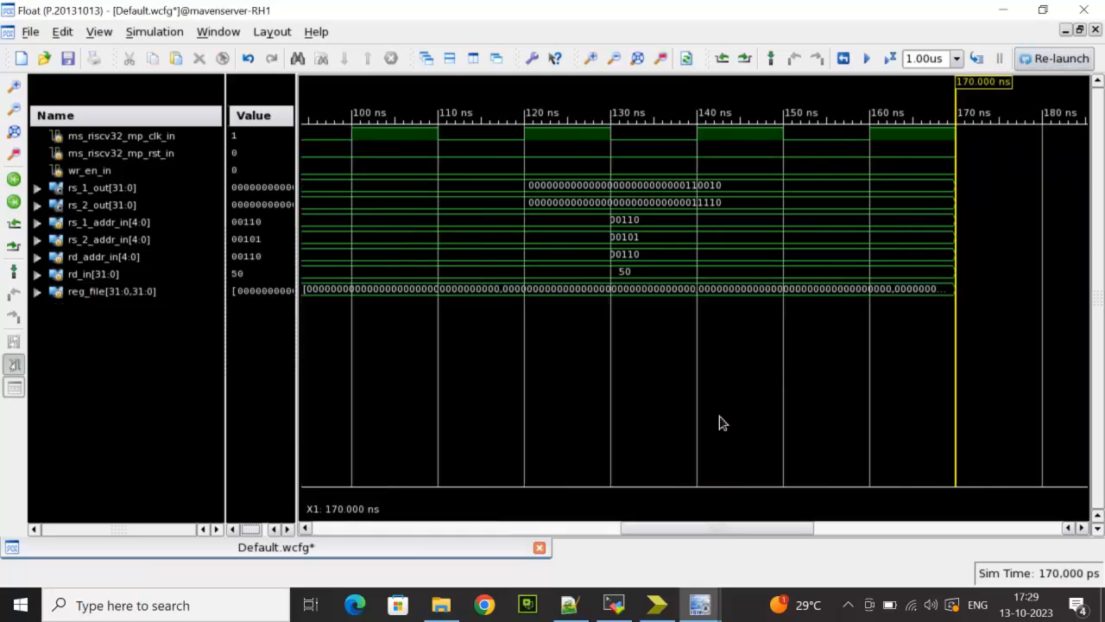
drag(764, 530, 389, 528)
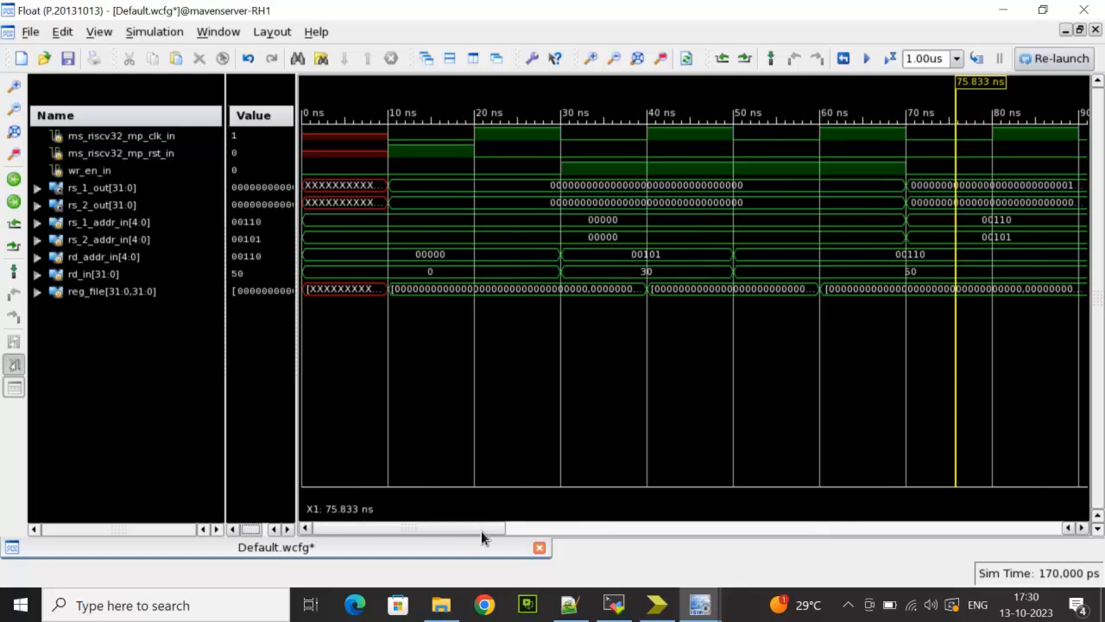
click(647, 142)
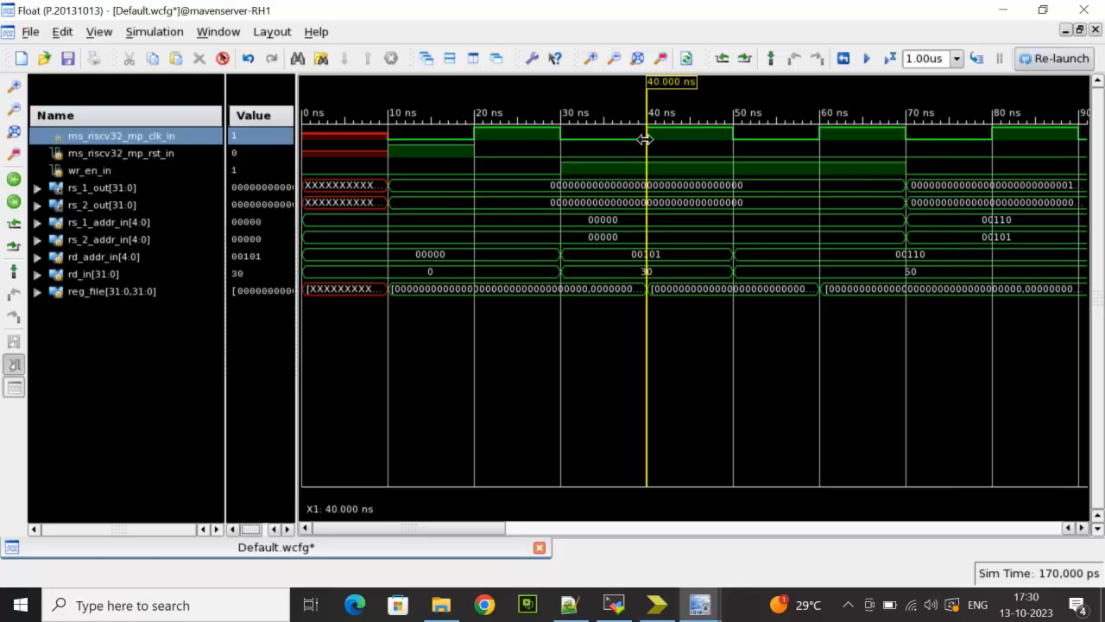
- Expand reg_file into its registers and show register 5 in unsigned decimal
click(36, 291)
click(708, 446)
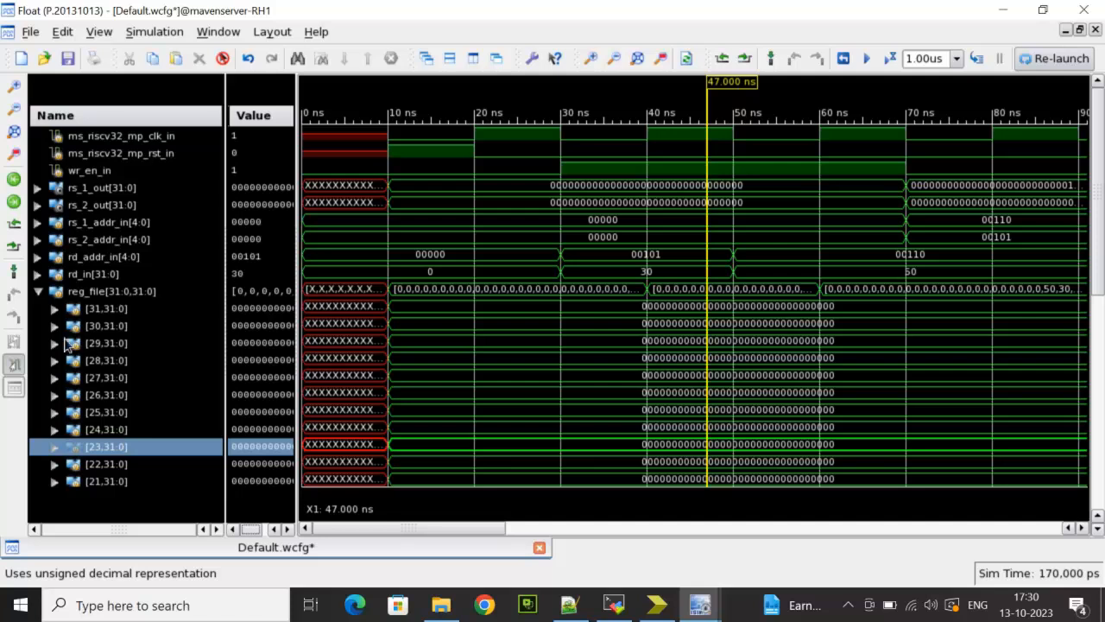
scroll(98, 427, down, 5)
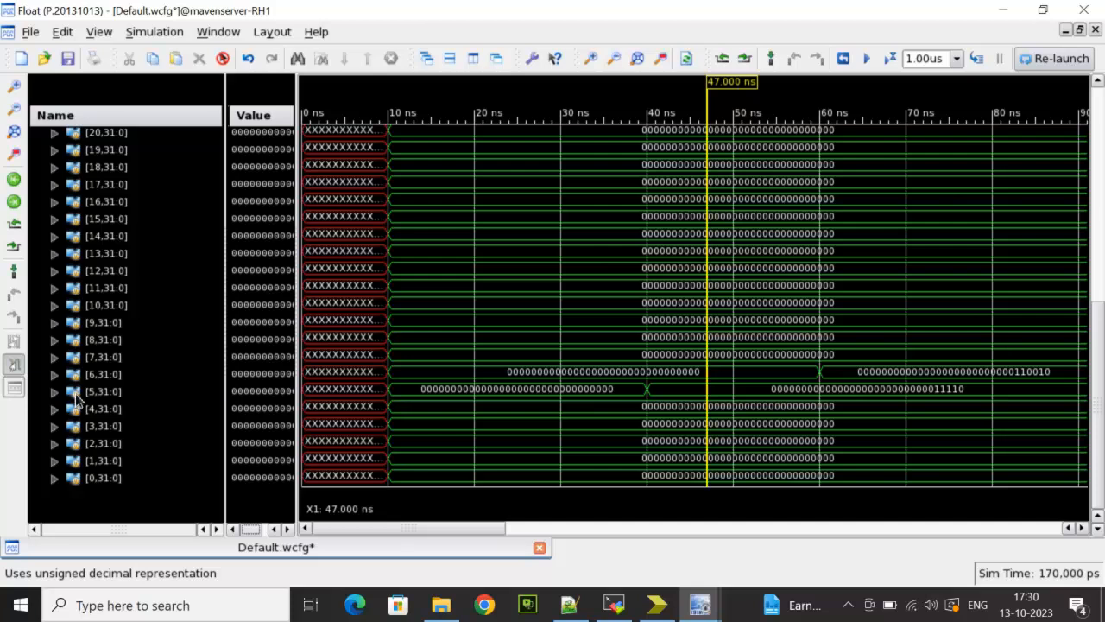
click(76, 394)
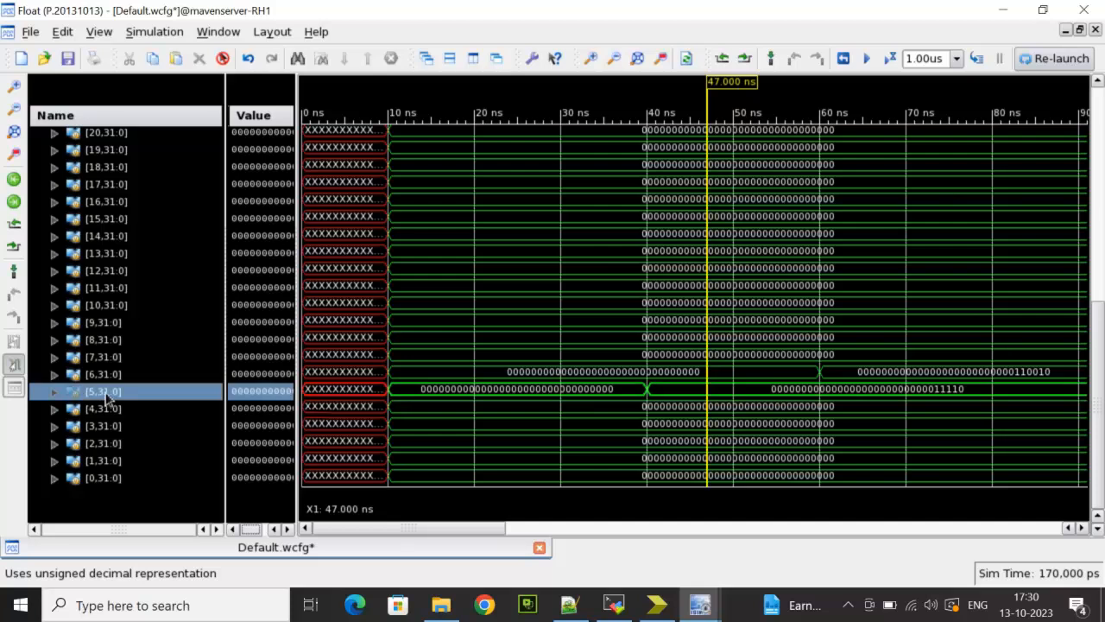
right_click(106, 396)
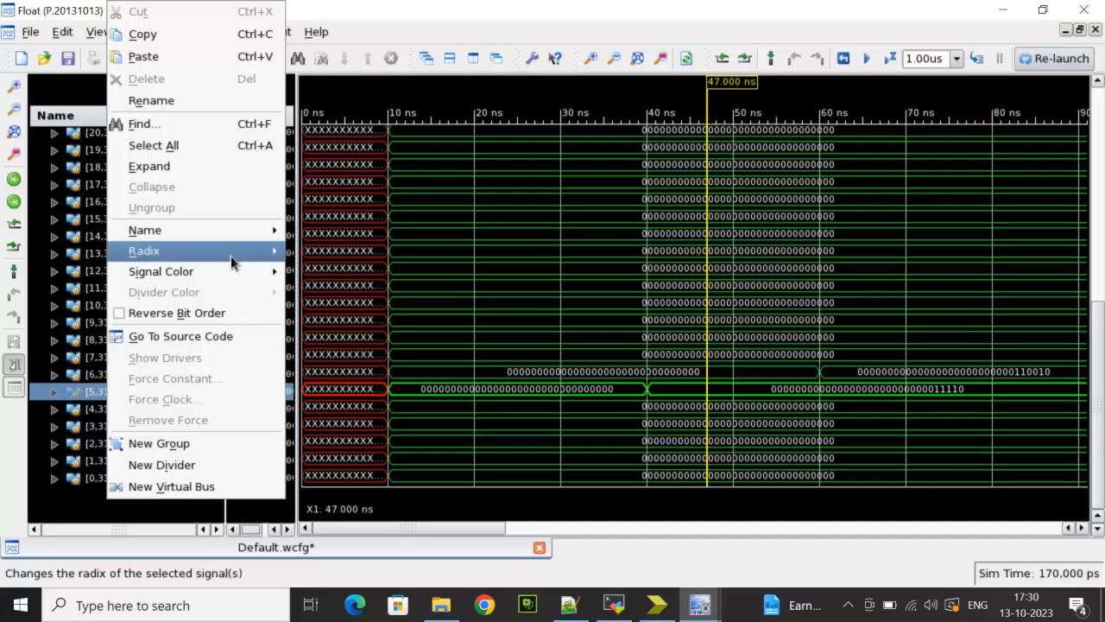
mouse_move(144, 250)
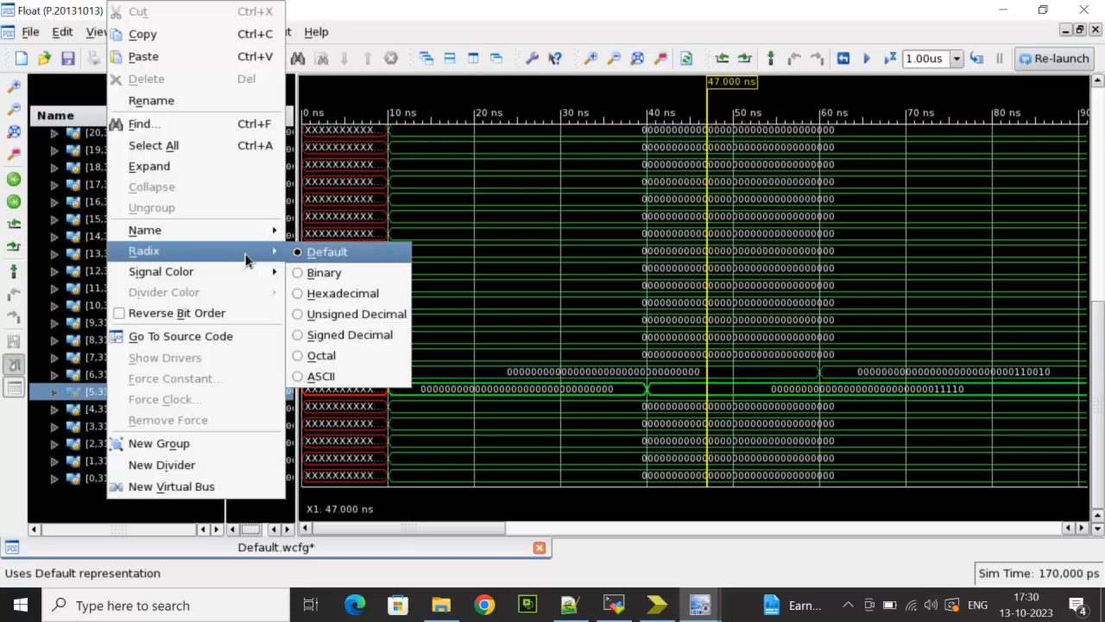
click(300, 317)
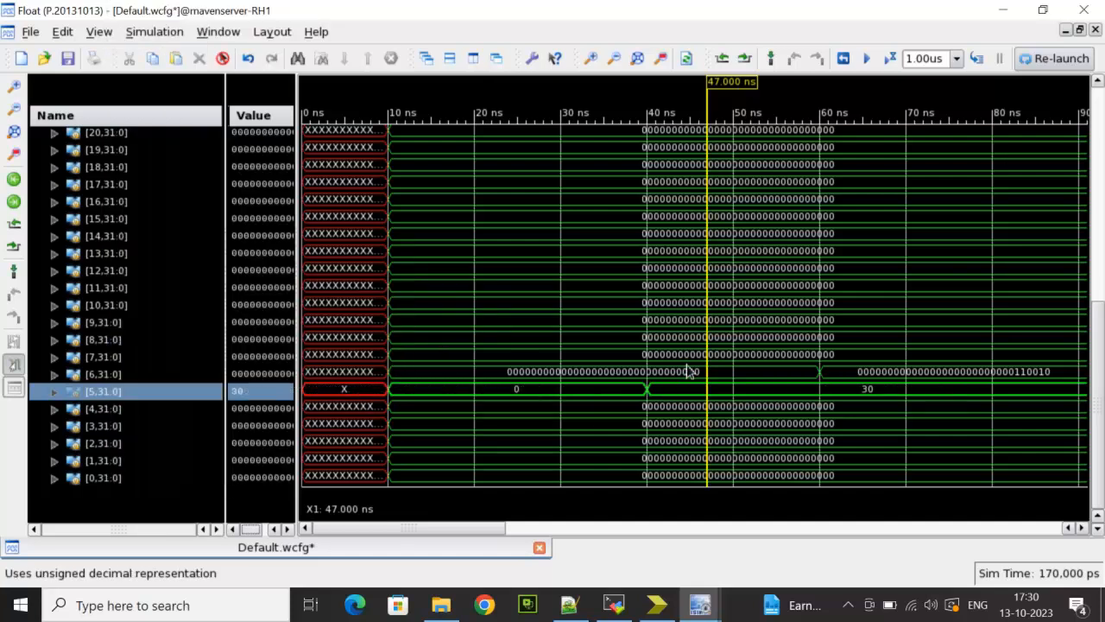
scroll(691, 372, up, 5)
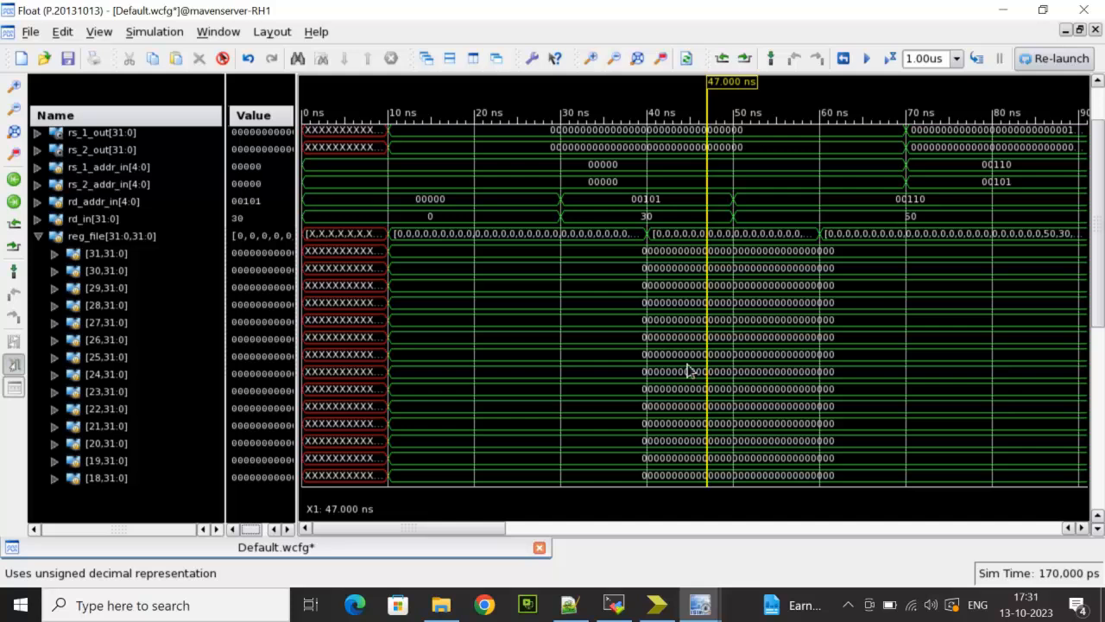
scroll(691, 371, up, 3)
- Read the values at 40 ns, then move the marker to 70 ns
click(646, 138)
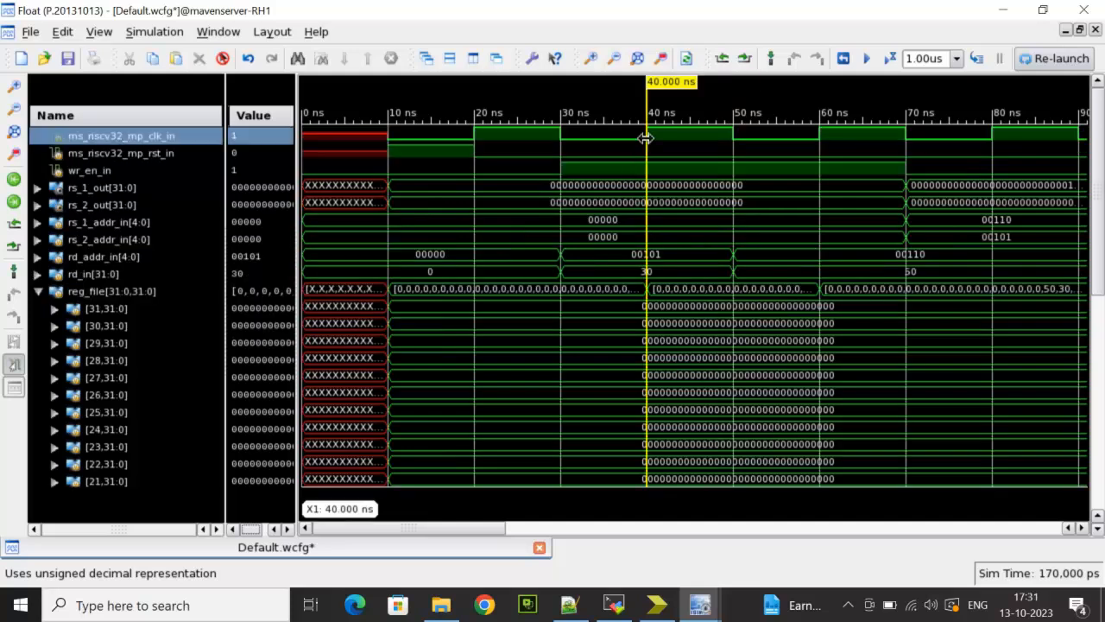
scroll(691, 272, down, 5)
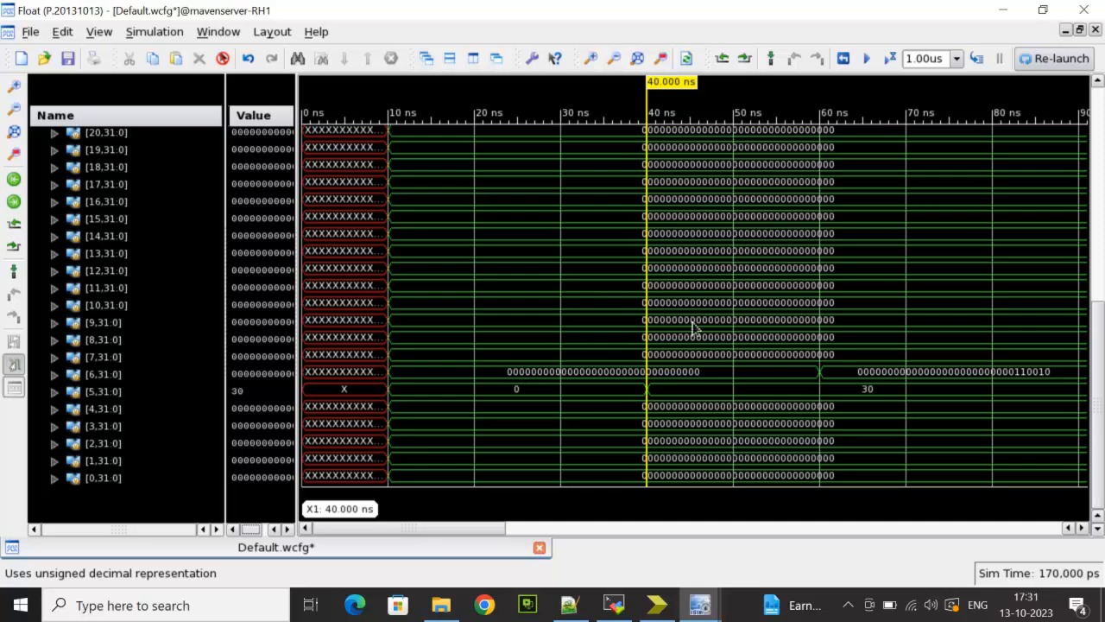
scroll(699, 331, up, 5)
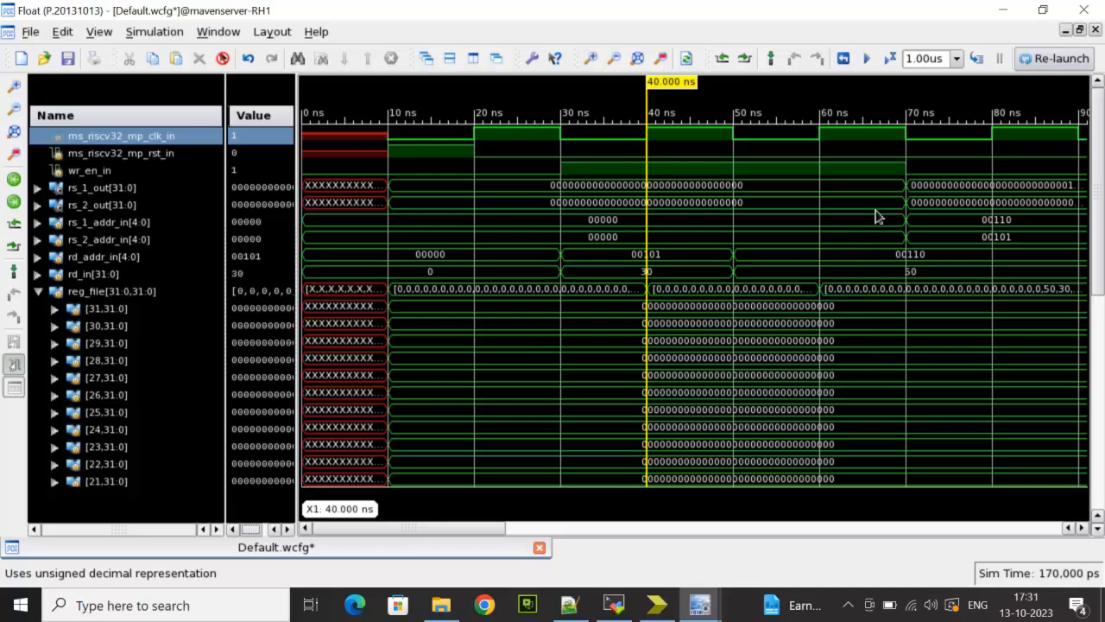
click(910, 175)
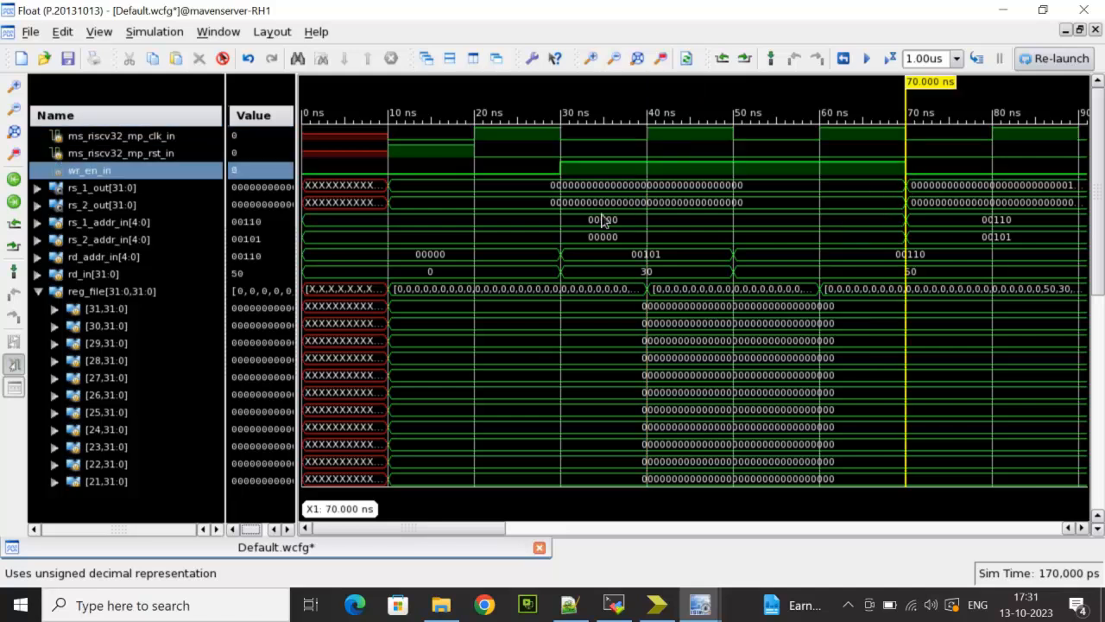
- Collapse reg_file and select the INTF instance in the main ISim window
click(38, 292)
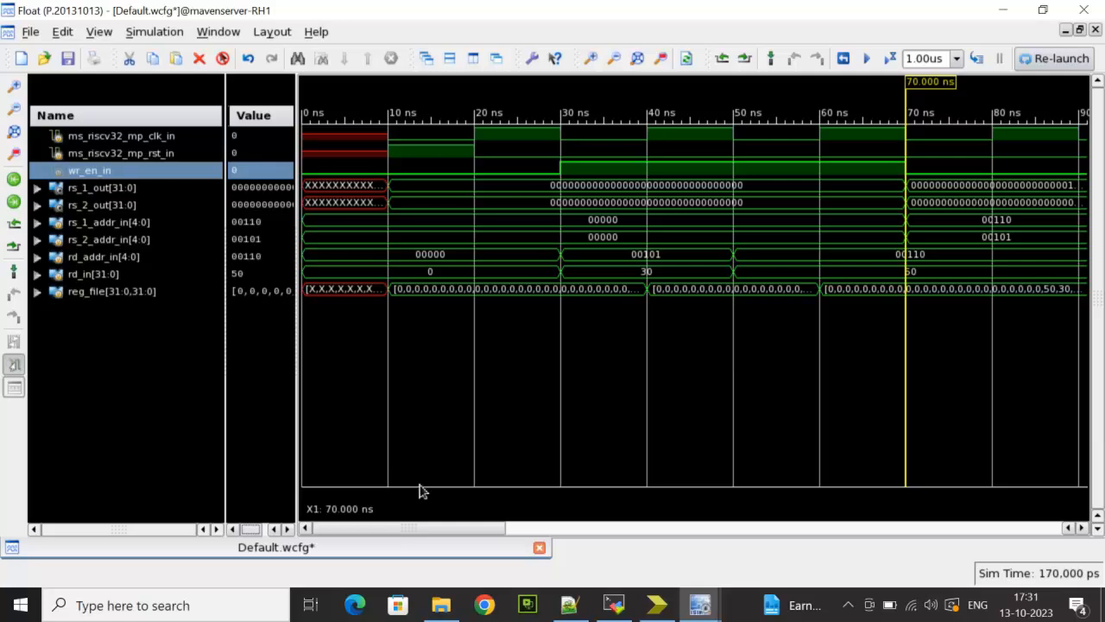
click(697, 604)
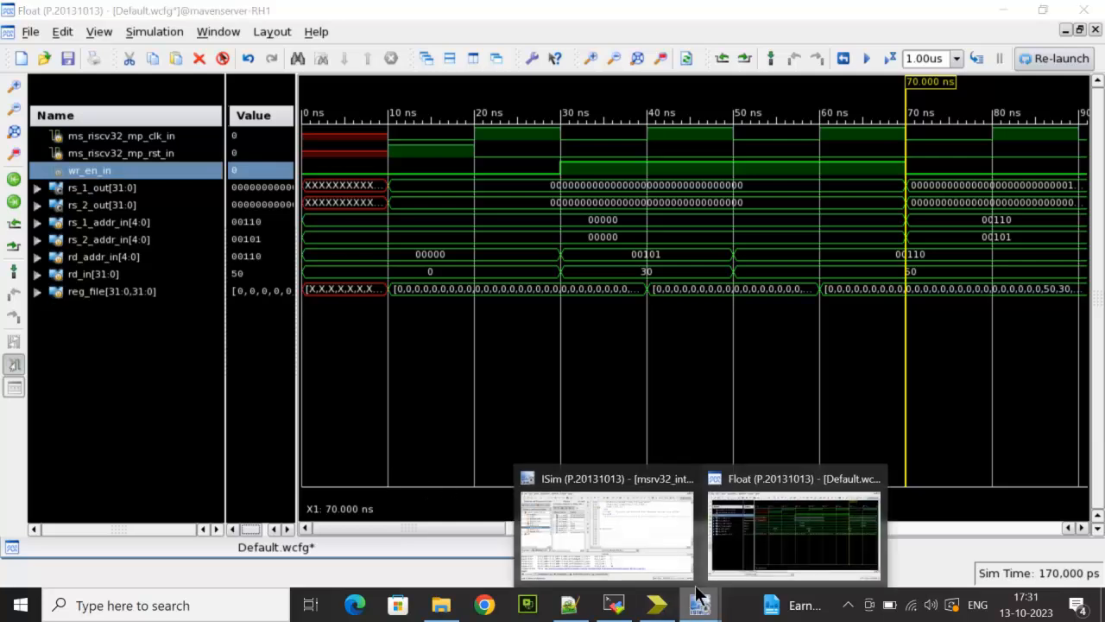
click(678, 548)
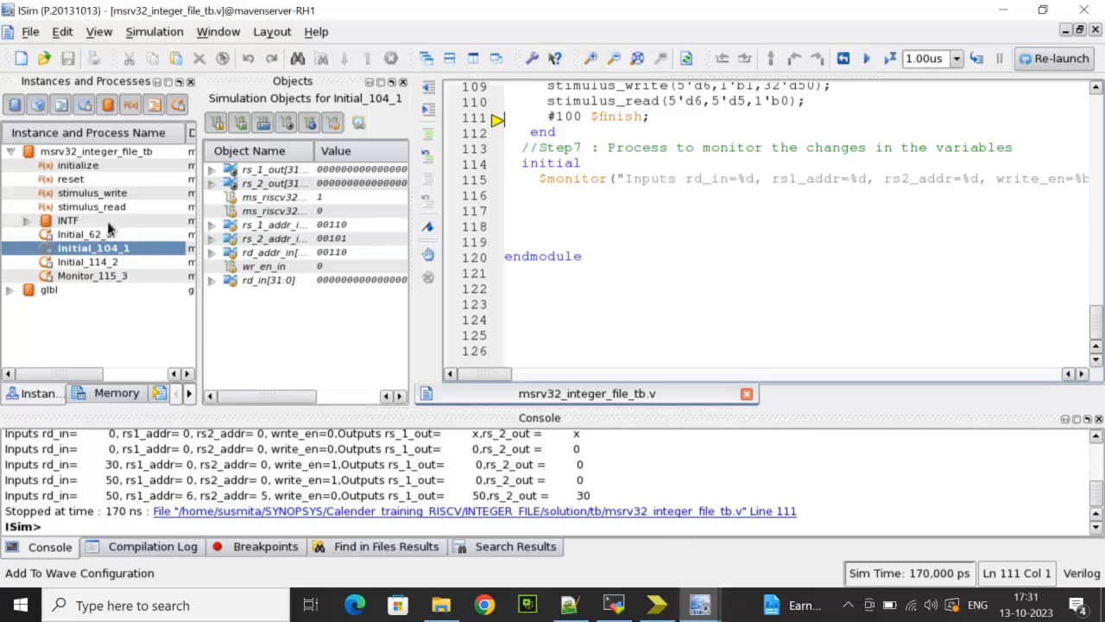
click(71, 235)
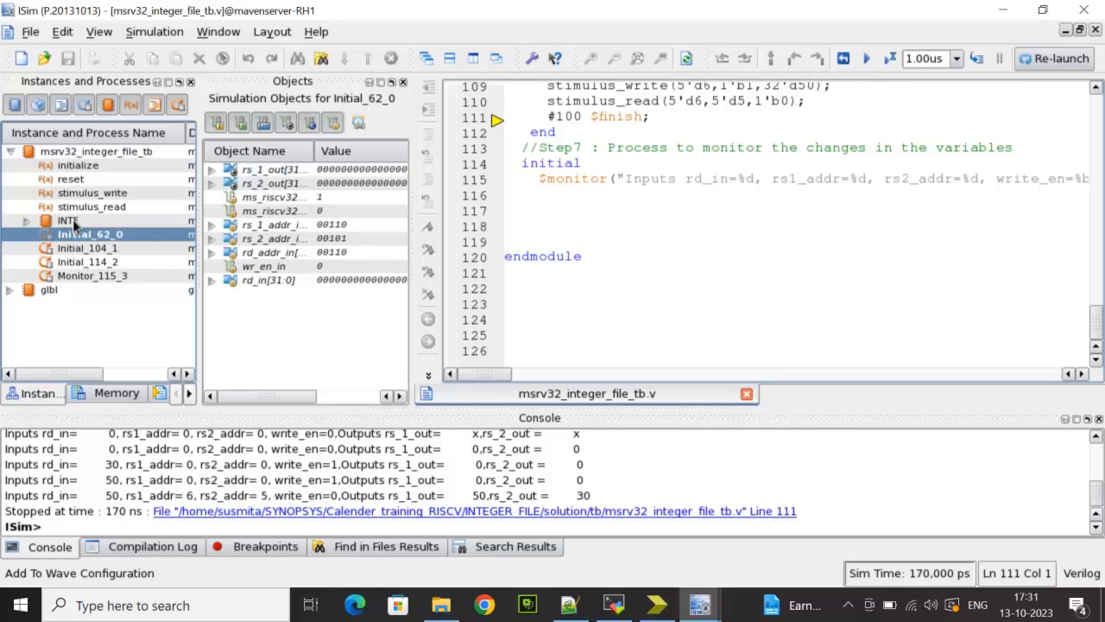
click(74, 223)
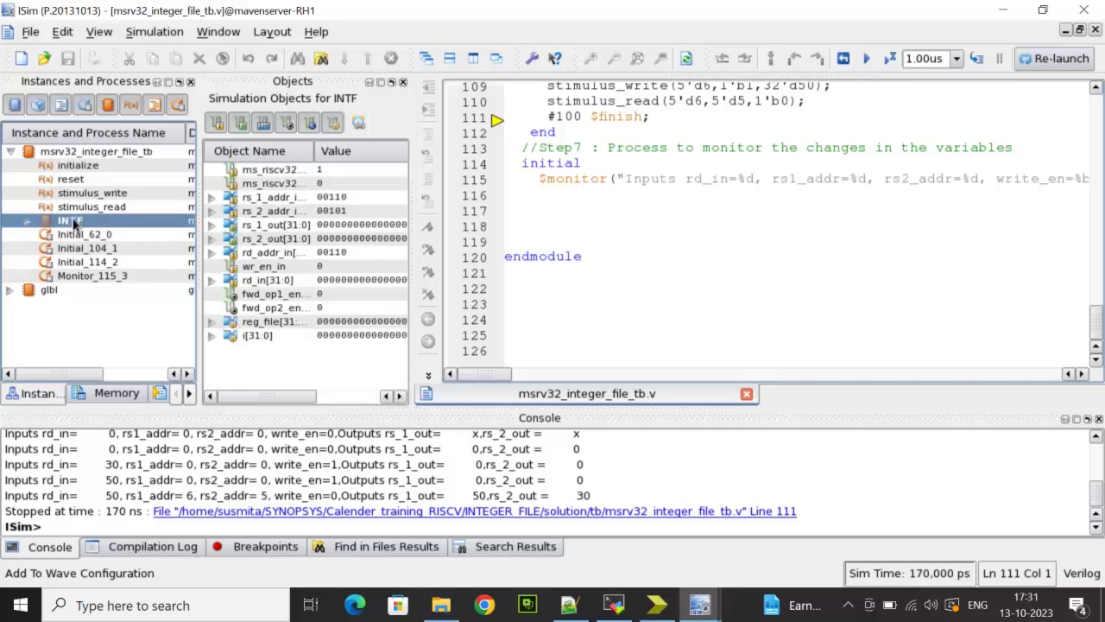
- Add fwd_op1_en and fwd_op2_en to the wave window and return to the waveform
click(267, 294)
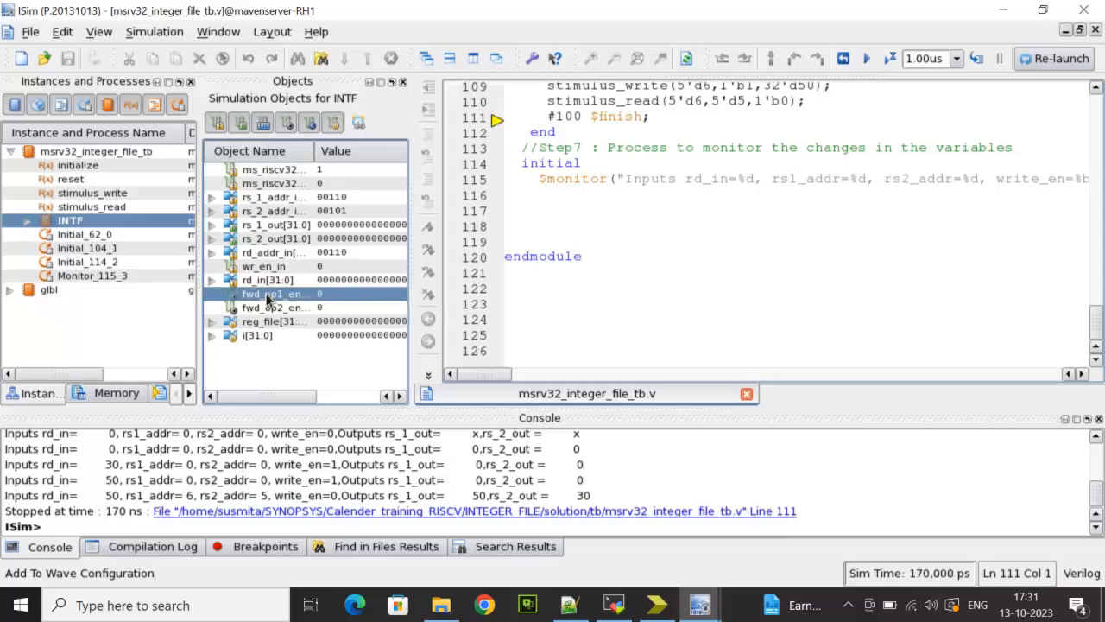
right_click(268, 298)
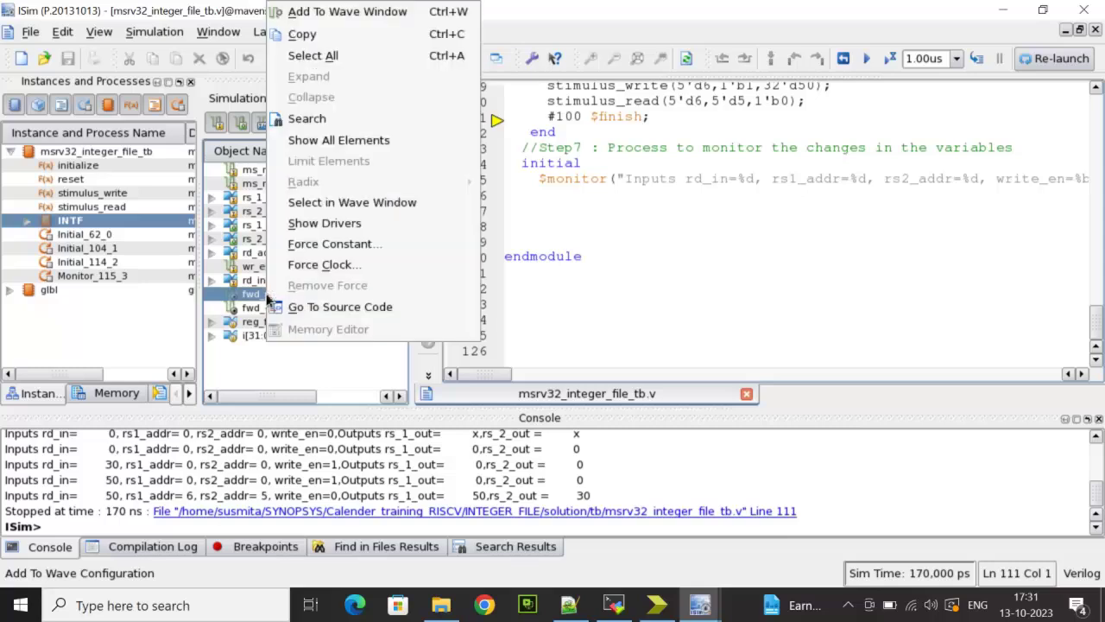
click(354, 12)
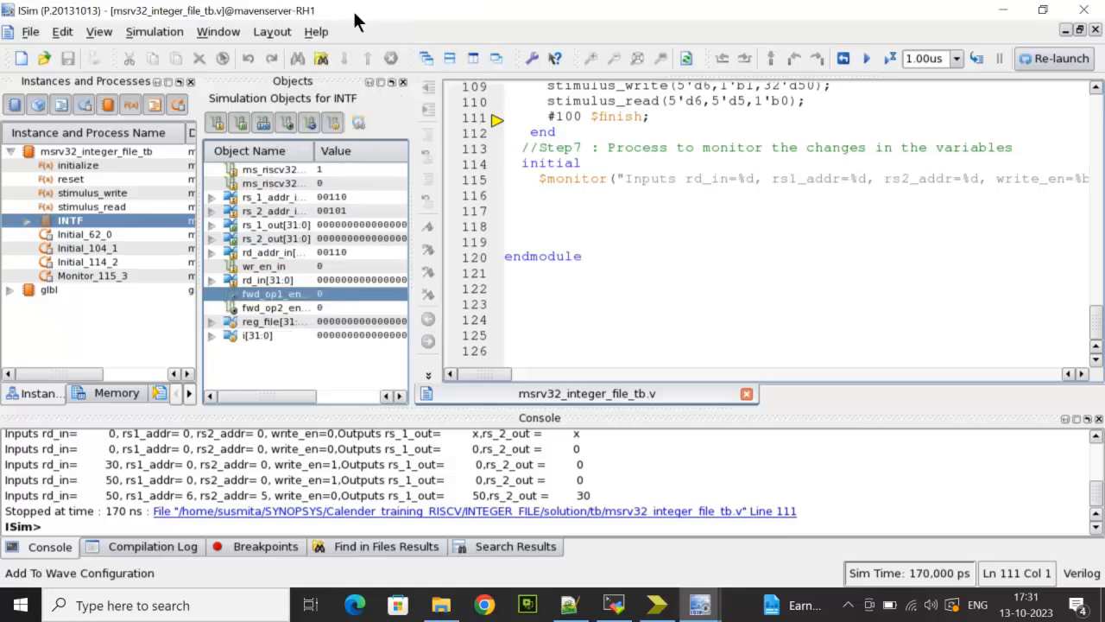
click(266, 308)
right_click(266, 313)
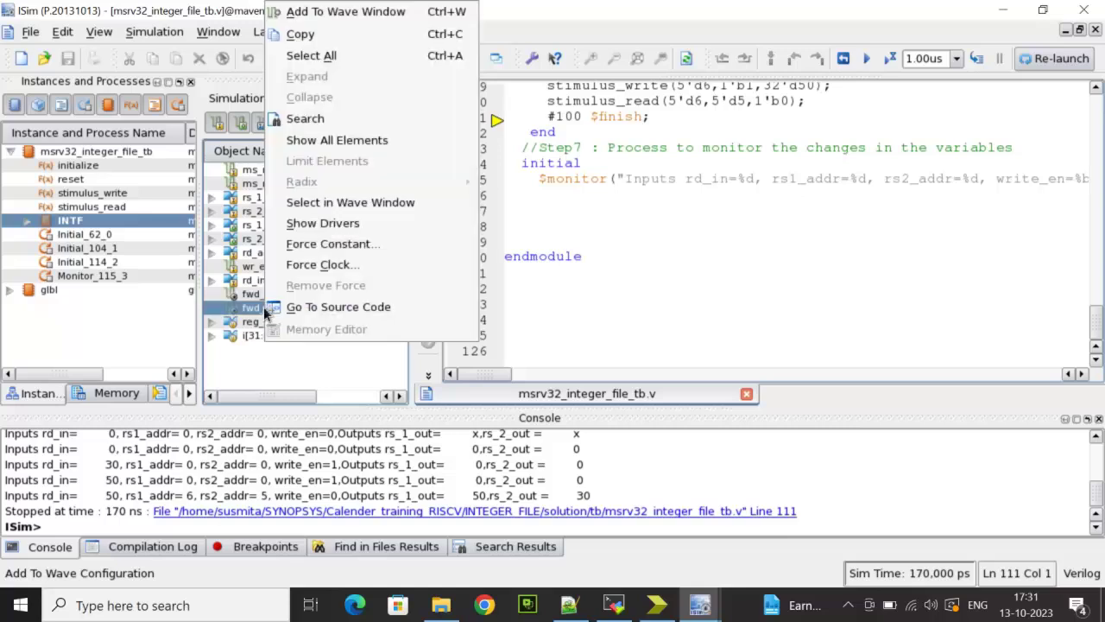
click(358, 15)
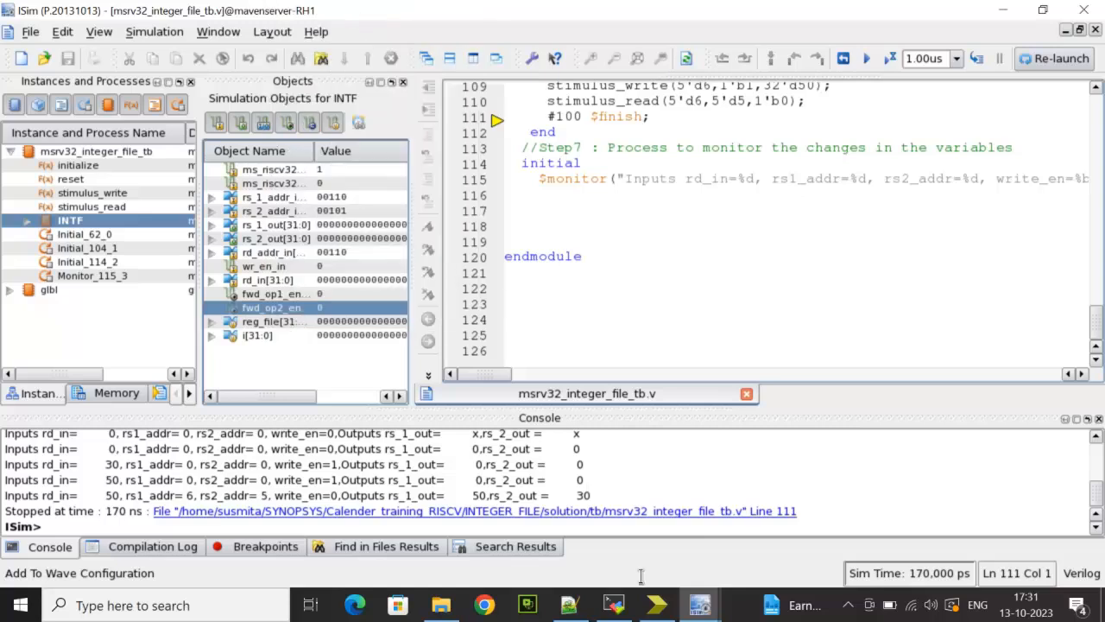
click(699, 604)
click(788, 527)
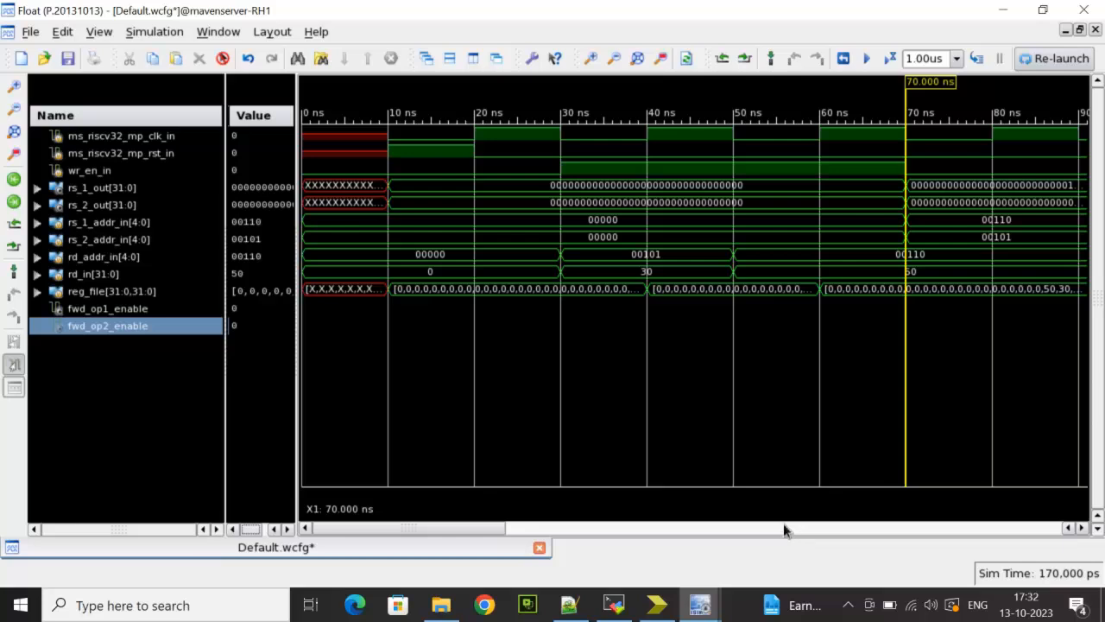
- Re-launch the simulation, discarding the unsaved waveform configuration changes
click(204, 355)
click(1045, 61)
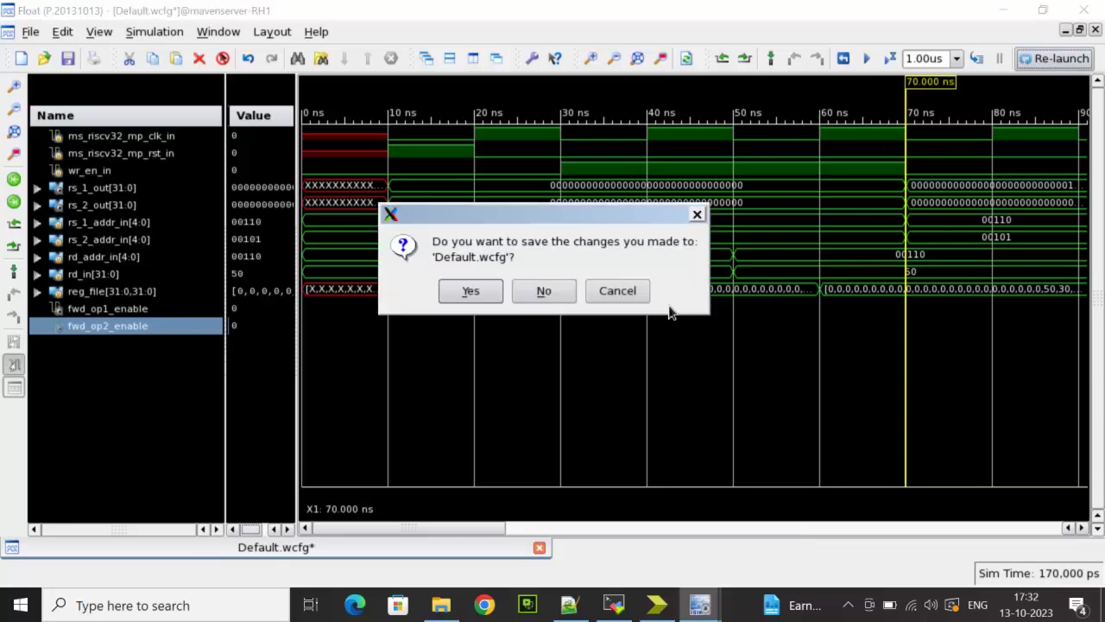
click(546, 291)
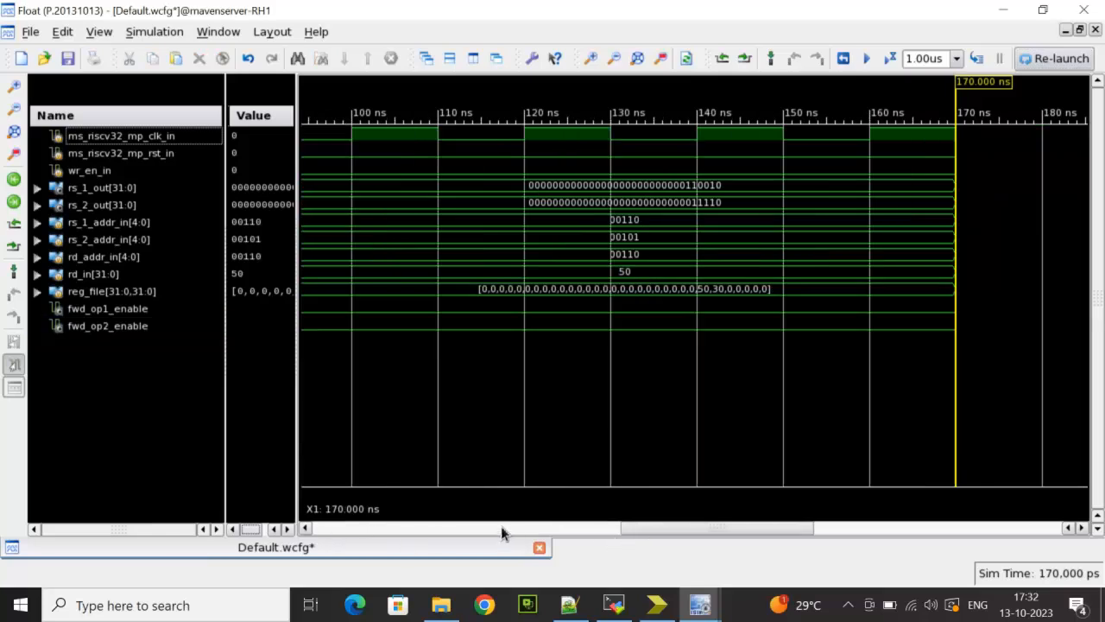
drag(623, 531, 346, 530)
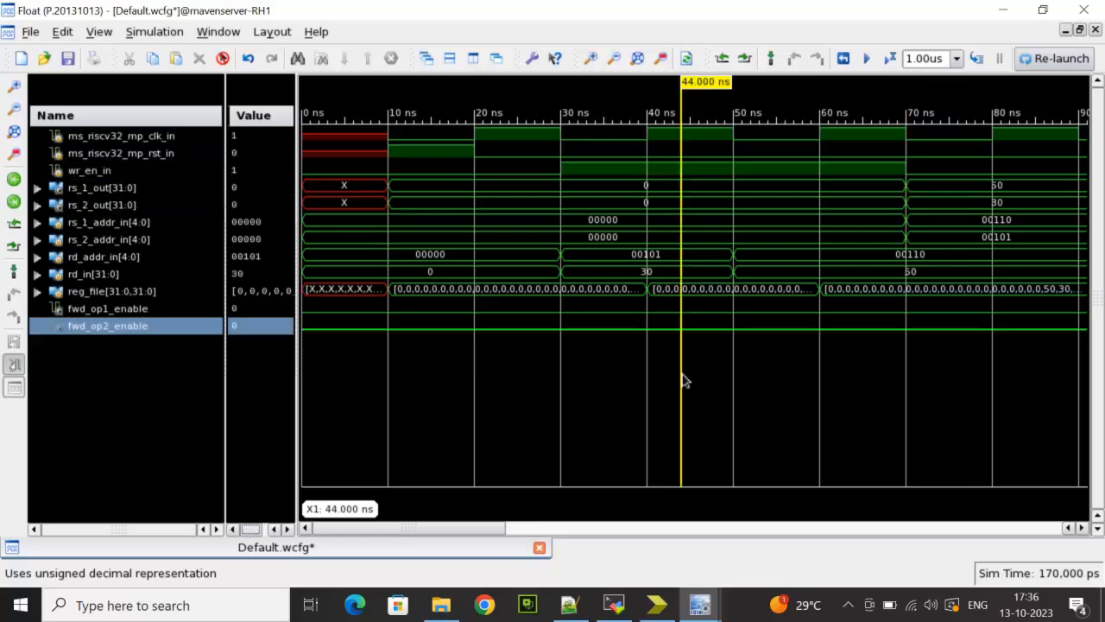
- Inspect waveform values at 40, 60 and 70 ns, confirming reads return 50 and 30
click(652, 143)
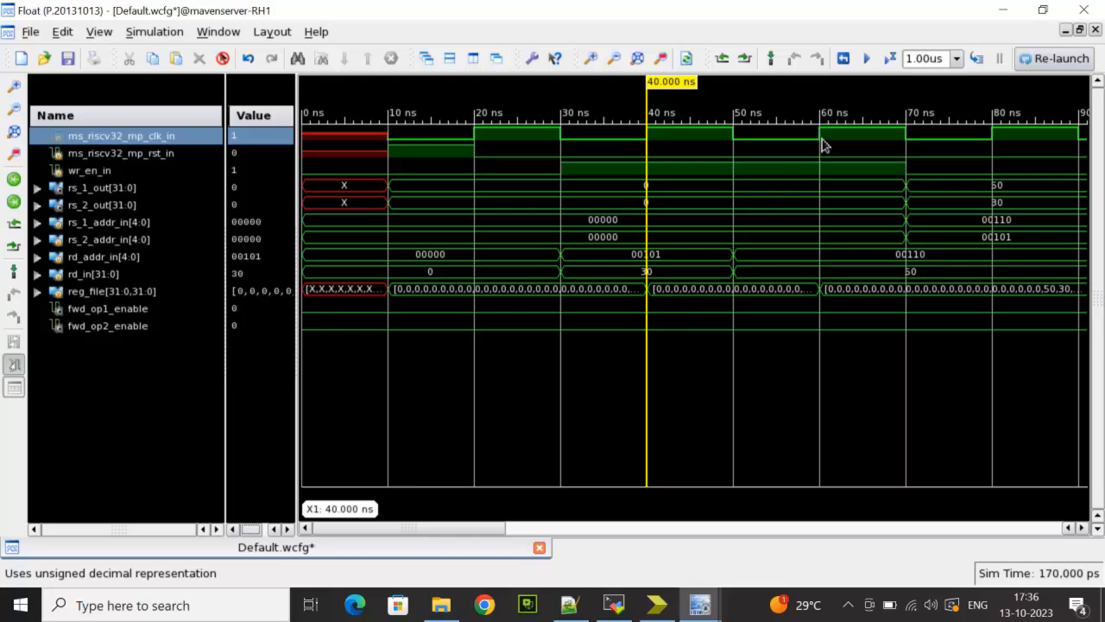
click(823, 145)
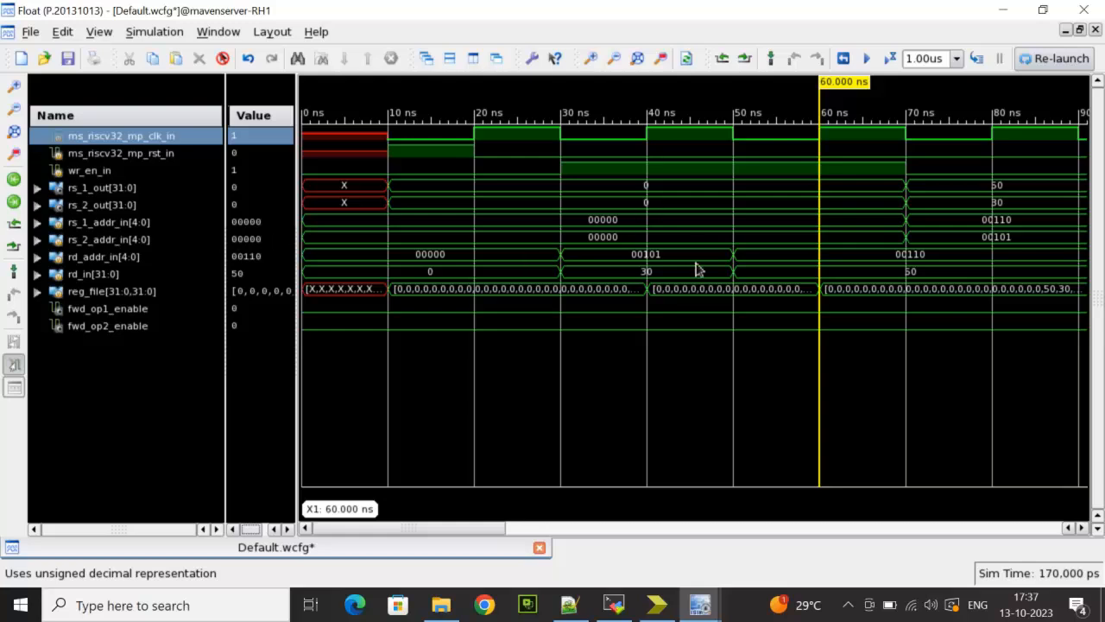
click(907, 205)
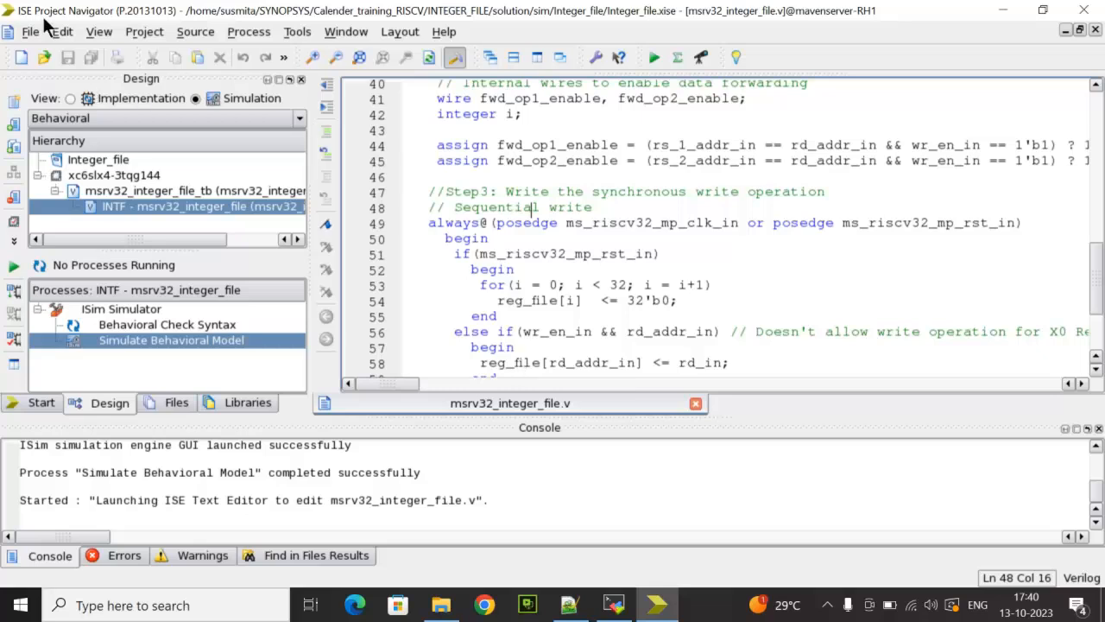
- Select msrv32_integer_file in the Implementation view and its Synthesize - XST process
click(71, 98)
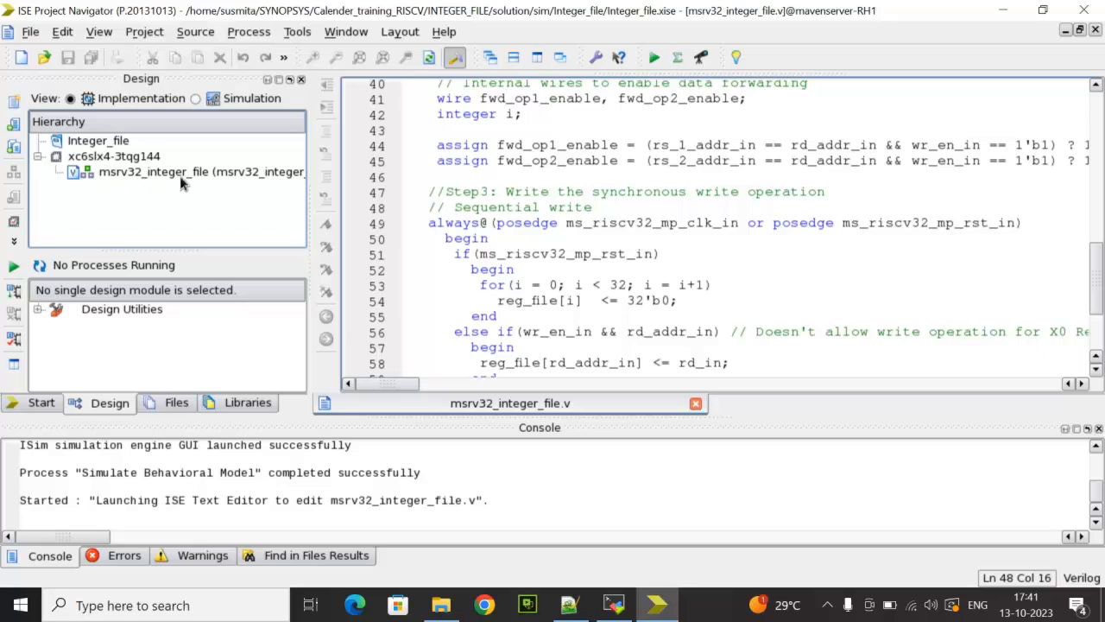
click(122, 175)
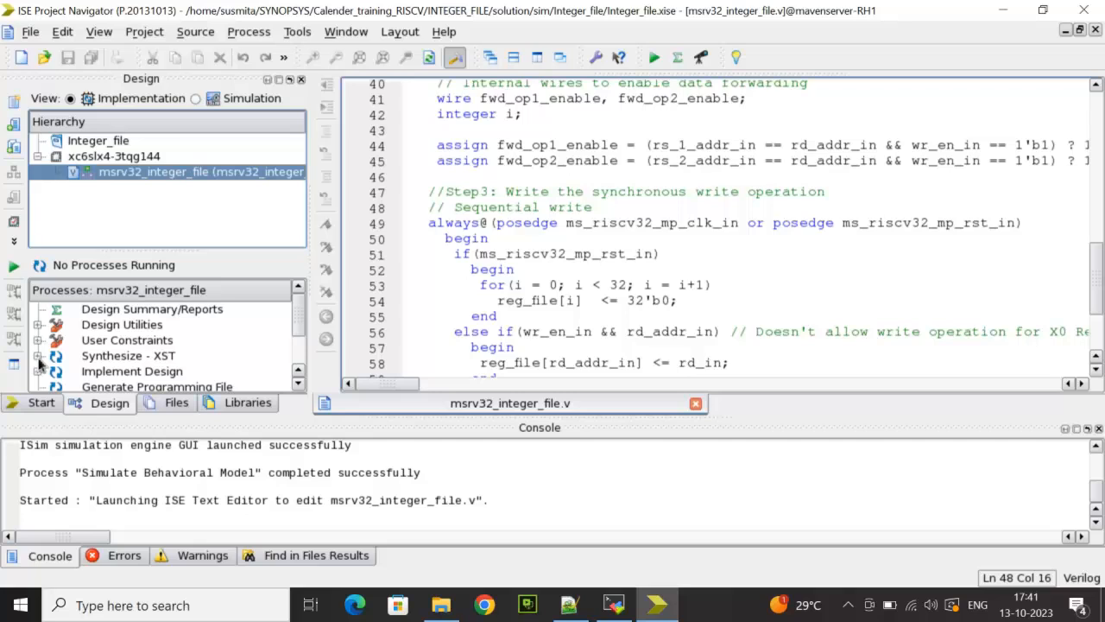
click(39, 355)
click(113, 339)
- Run XST synthesis of the register file and launch View RTL Schematic
right_click(131, 341)
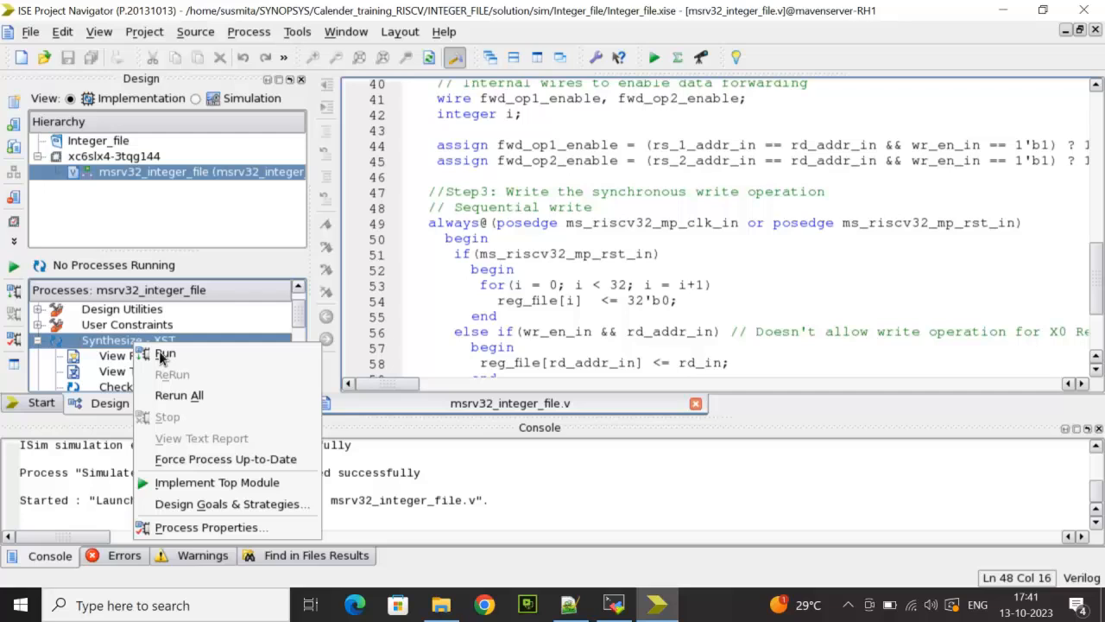
click(163, 354)
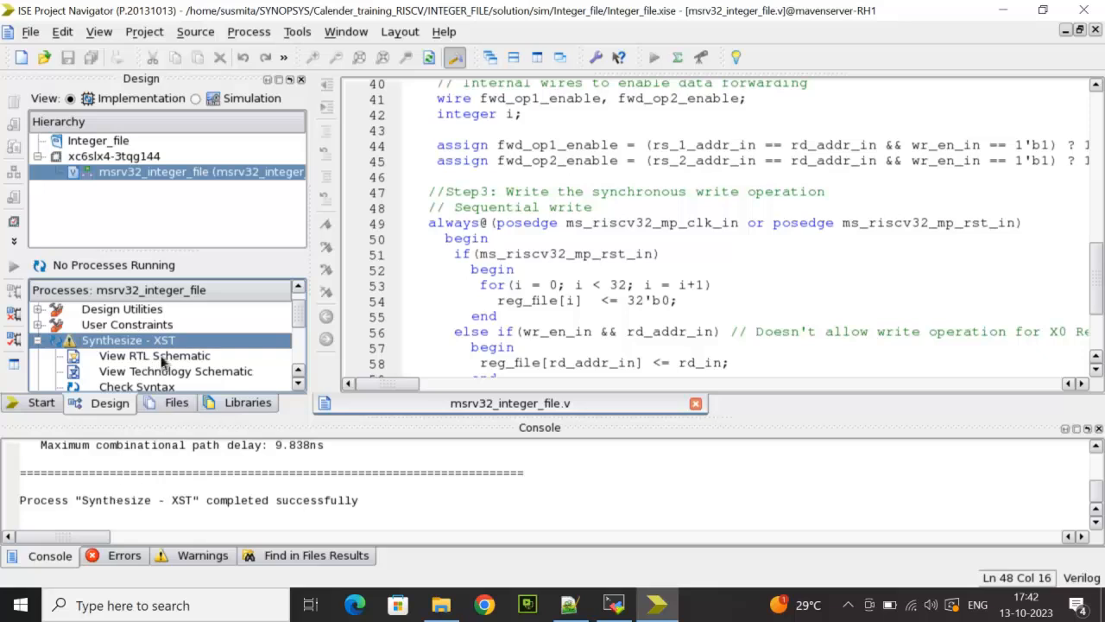
double_click(154, 356)
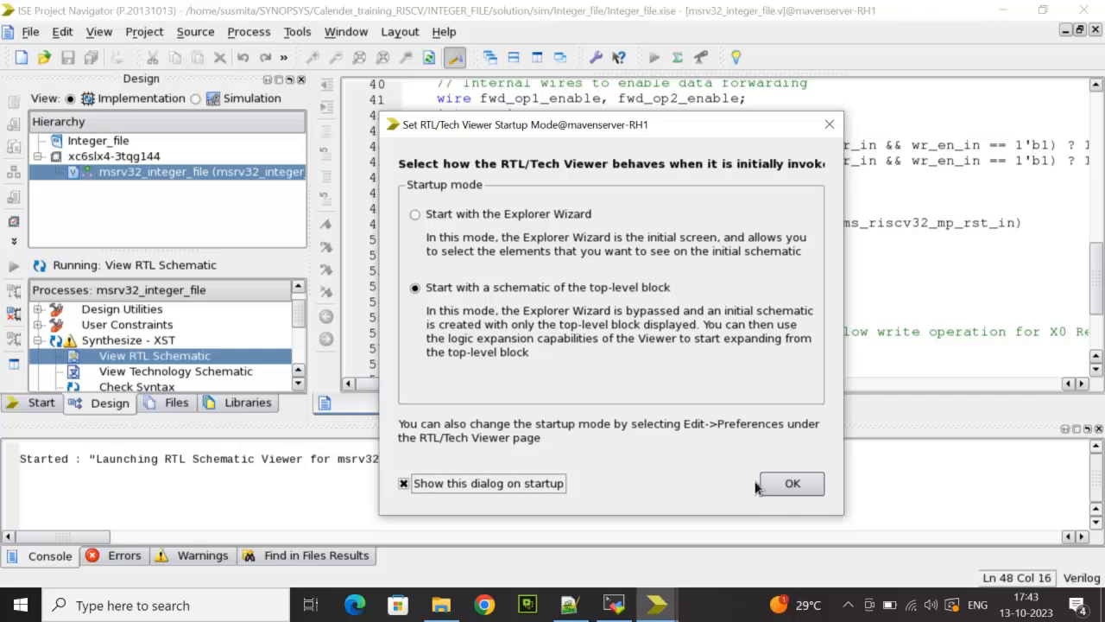
- Start with the top-level block schematic and descend into msrv32_integer_file's internal logic
click(792, 484)
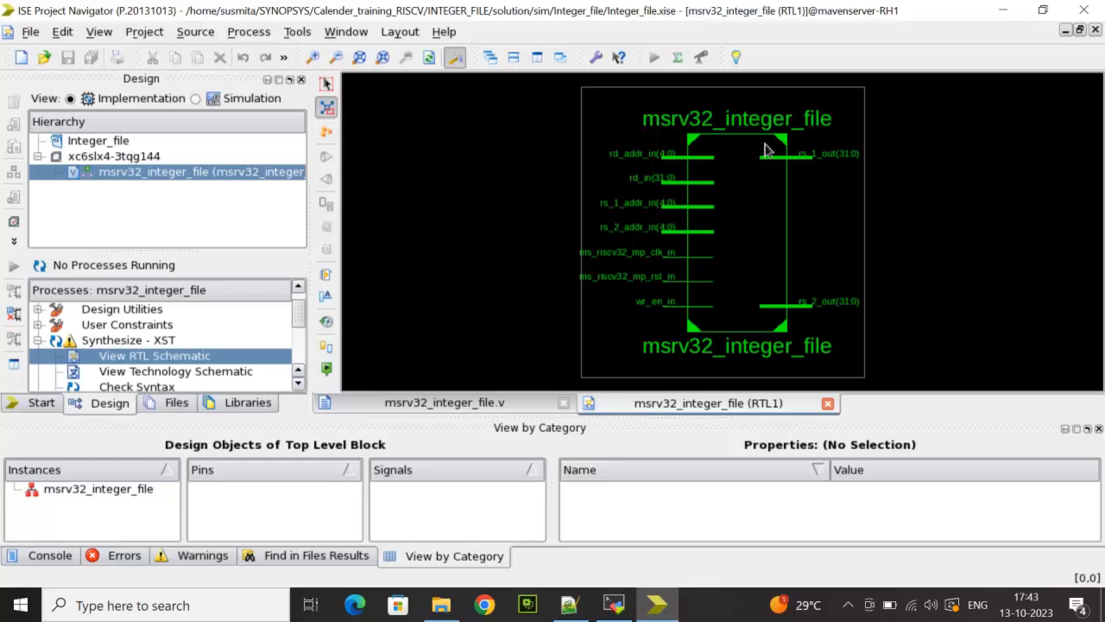
click(730, 269)
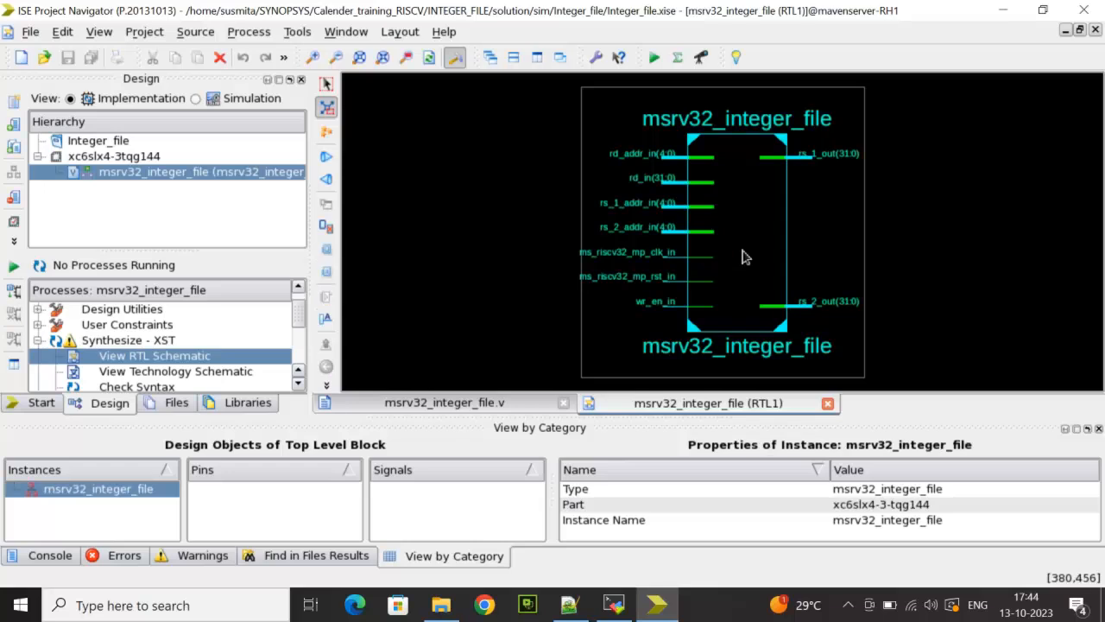
double_click(746, 256)
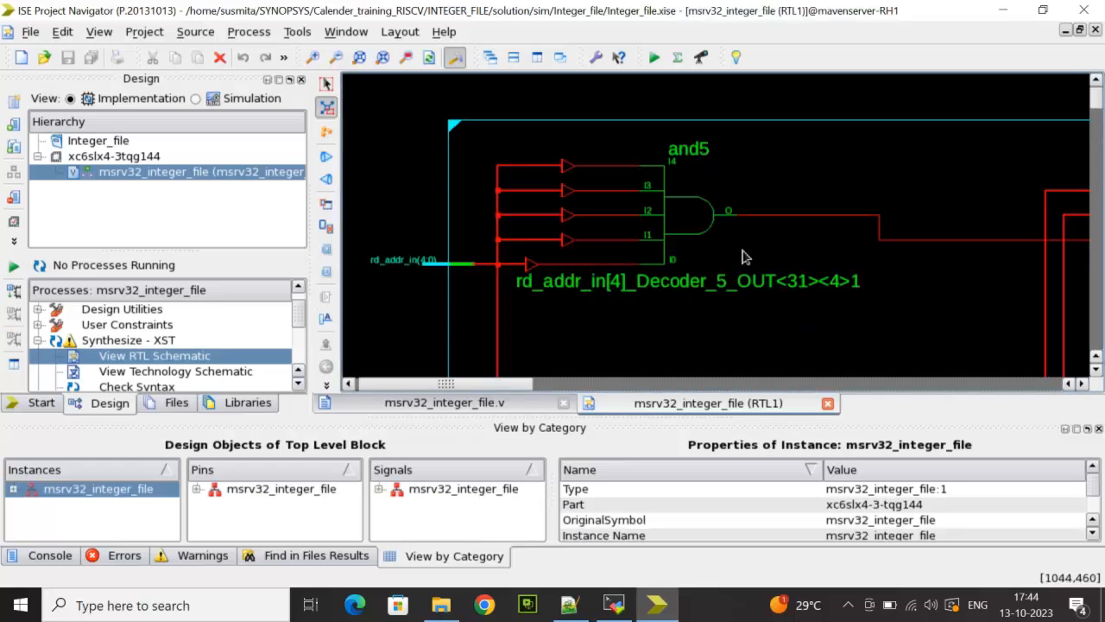
- Zoom out until the whole circuit of gates, multiplexers and flip-flops is visible
click(338, 57)
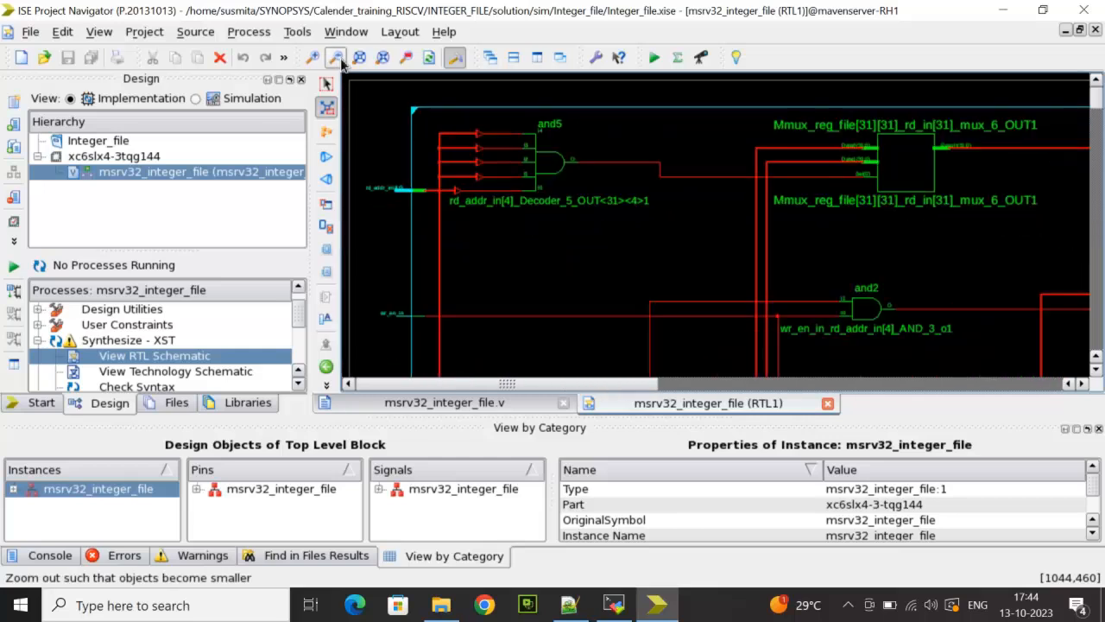
click(338, 57)
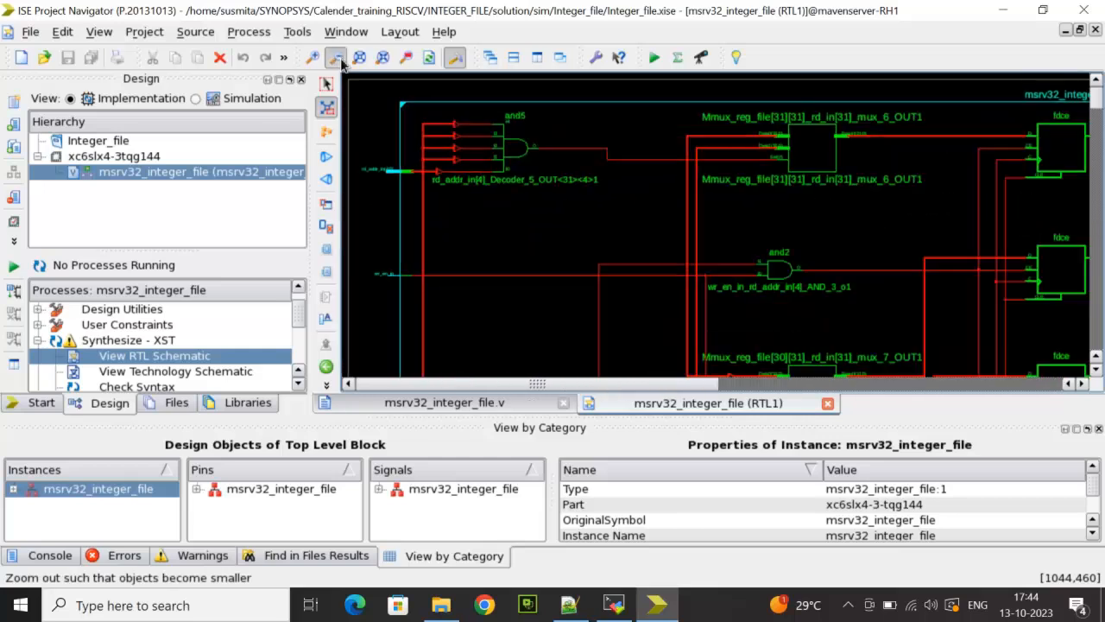
click(339, 57)
click(339, 57)
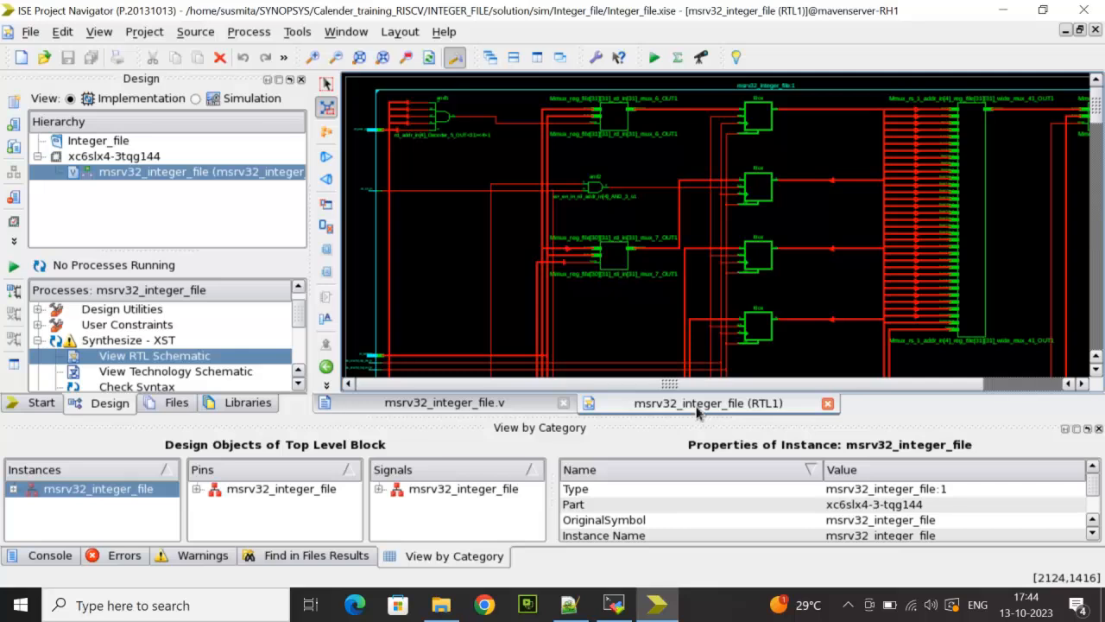
- Float the RTL1 schematic tab into its own window
right_click(699, 411)
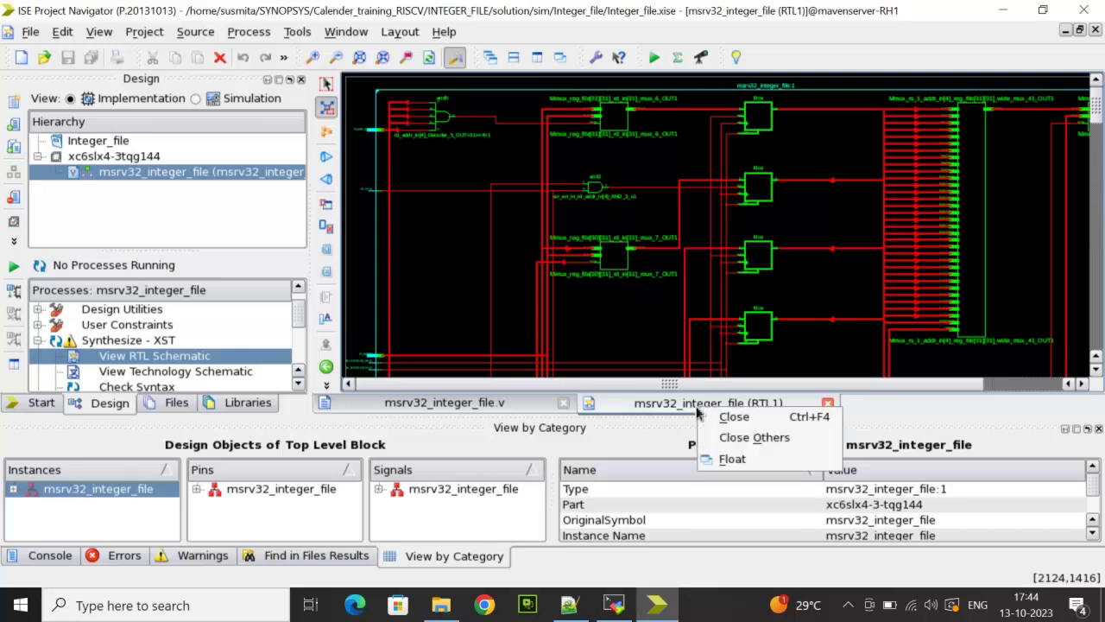
click(732, 458)
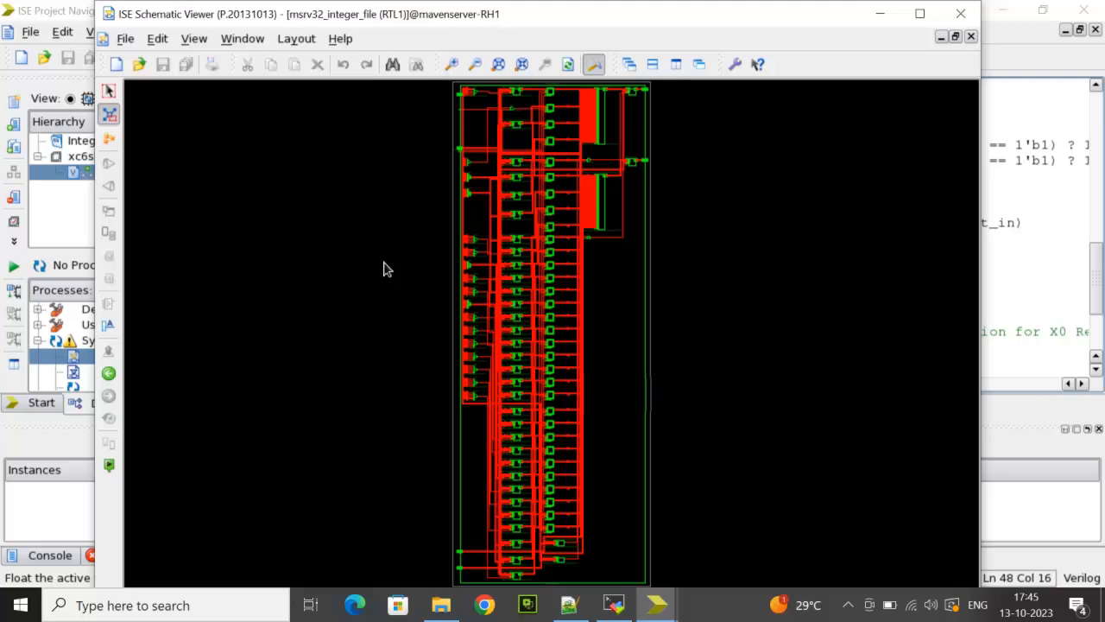
- Zoom in on the register multiplexers and flip-flops and maximize the Schematic Viewer window
click(452, 64)
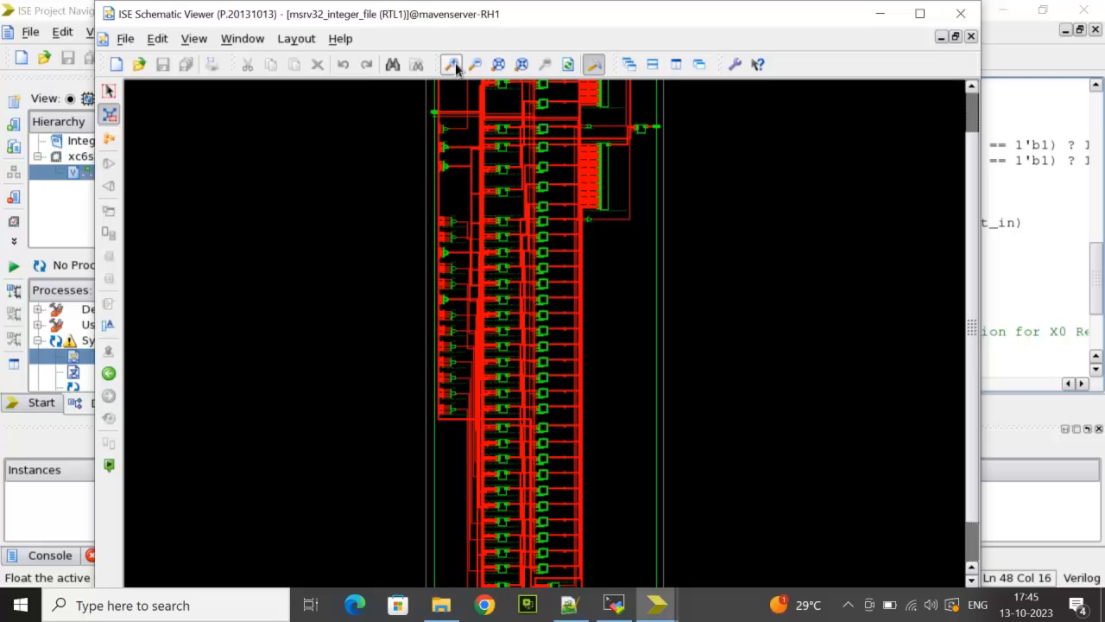
click(455, 64)
click(455, 64)
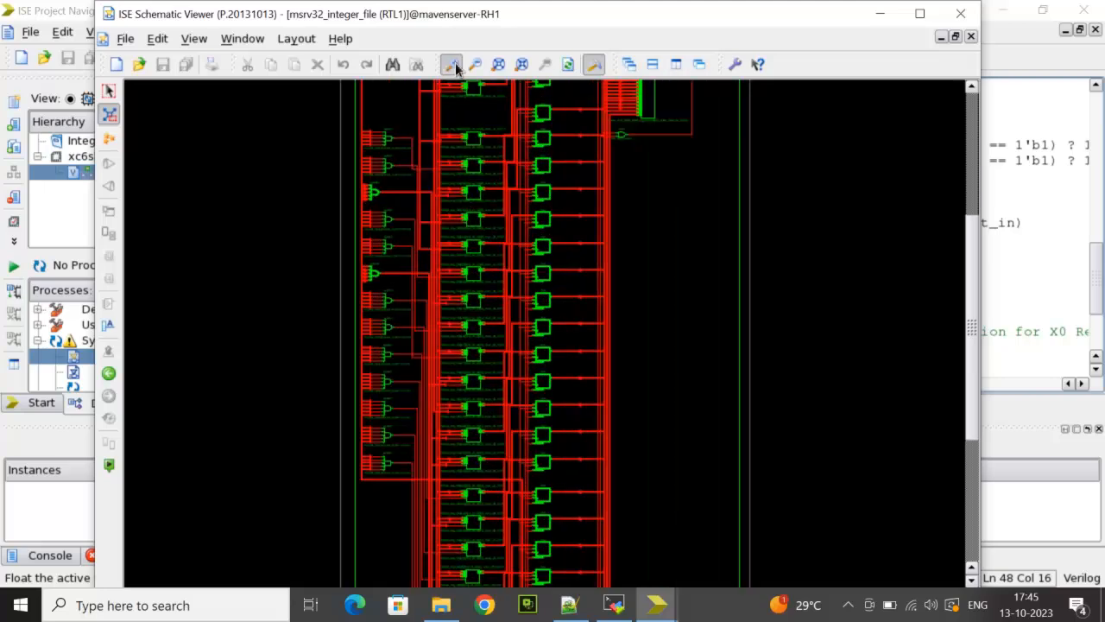
click(455, 64)
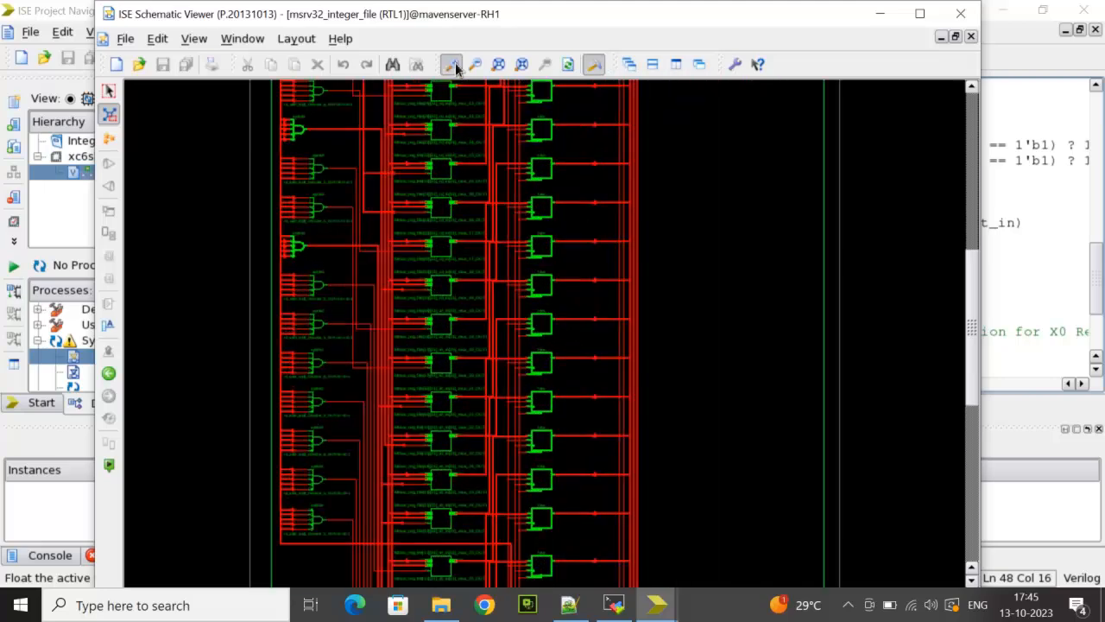
click(456, 64)
click(455, 64)
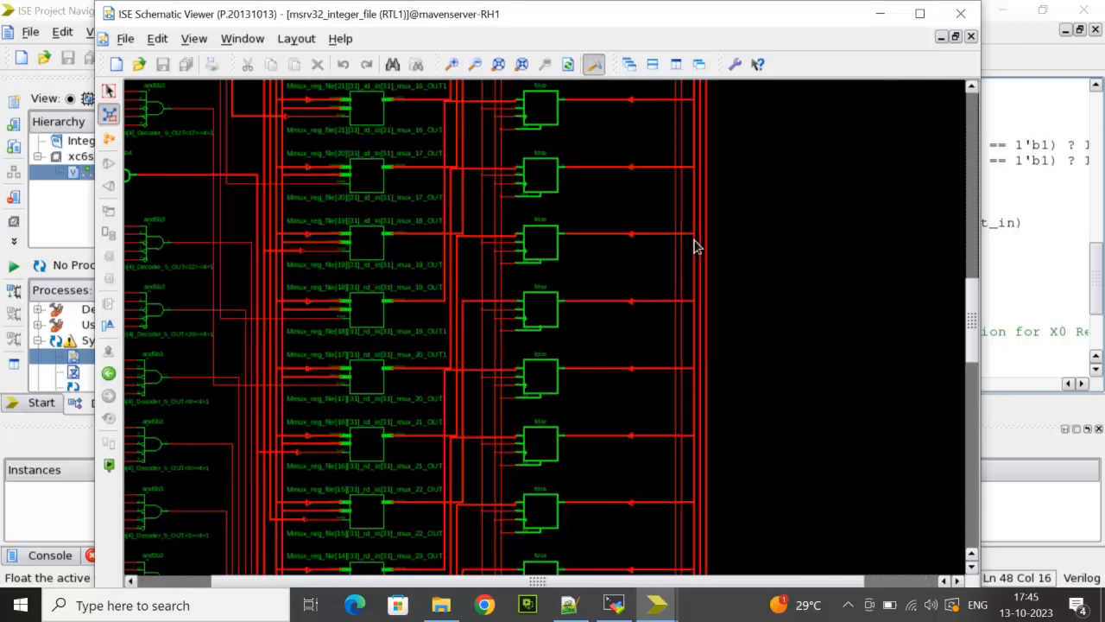
key(super+Up)
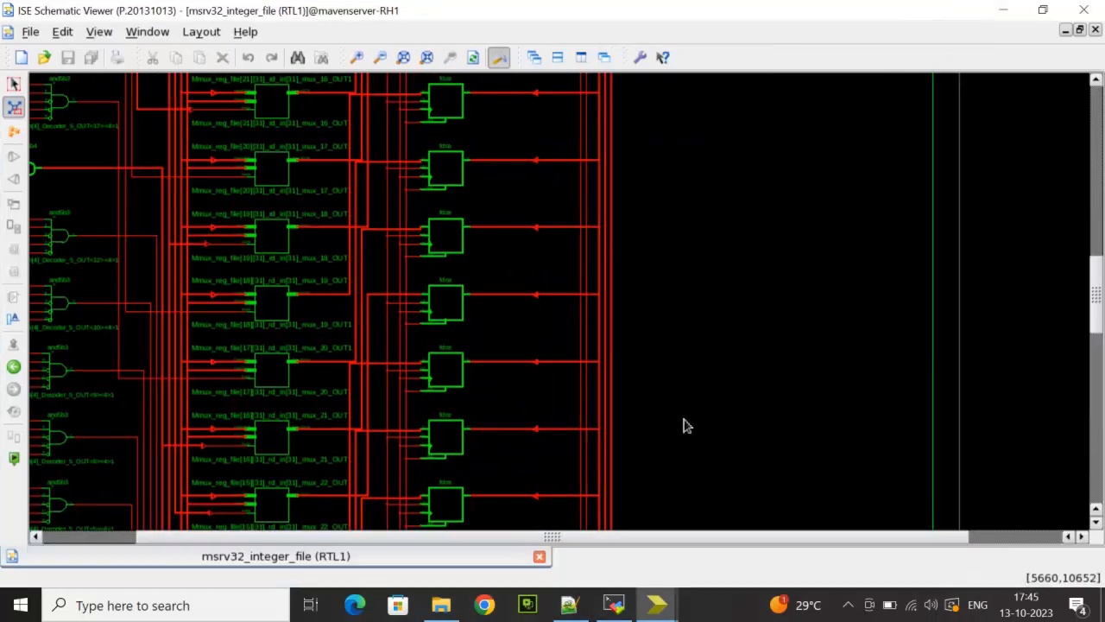